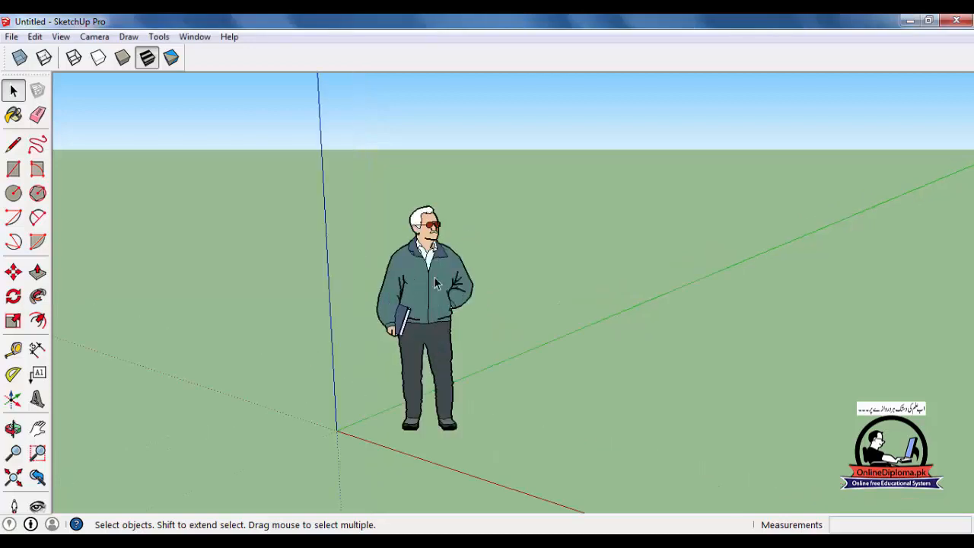
Open the Components window, move it beside the drawing area's far edge and collapse it to its title bar.
{"action": "middle_click_drag", "start_coordinate": [469, 363], "coordinate": [473, 348]}
{"action": "scroll", "coordinate": [475, 348], "scroll_direction": "down", "scroll_amount": 2}
{"action": "scroll", "coordinate": [474, 347], "scroll_direction": "down", "scroll_amount": 1}
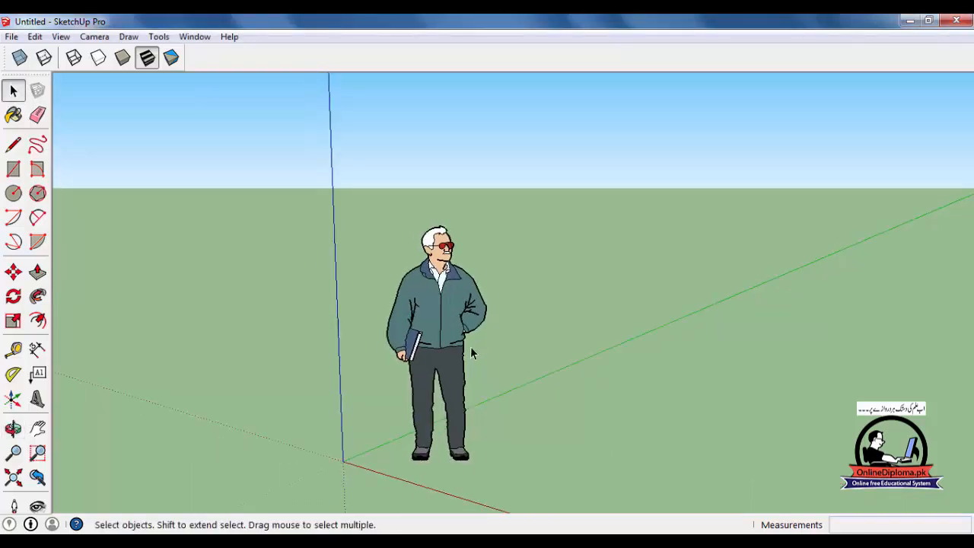
{"action": "left_click", "coordinate": [195, 37]}
{"action": "left_click", "coordinate": [221, 106]}
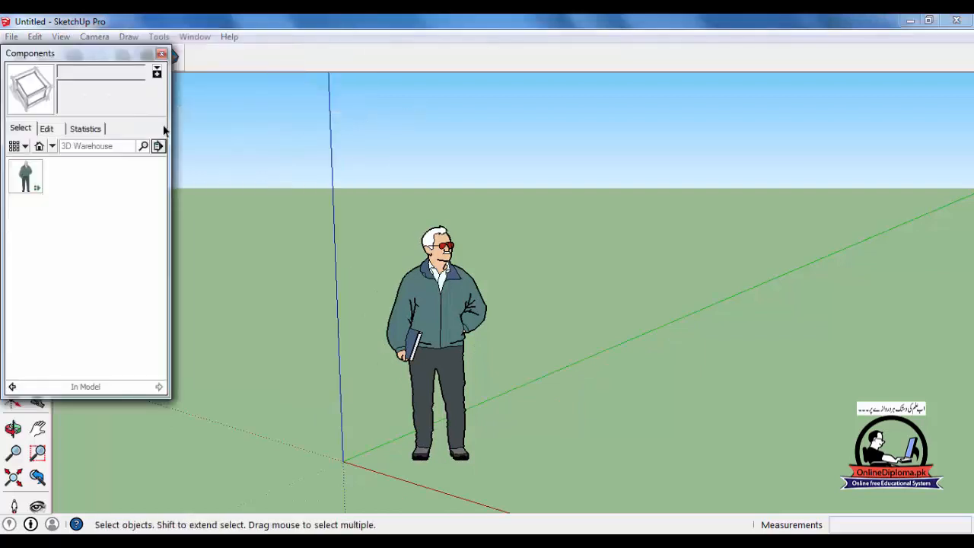
{"action": "left_click_drag", "start_coordinate": [109, 55], "coordinate": [920, 91]}
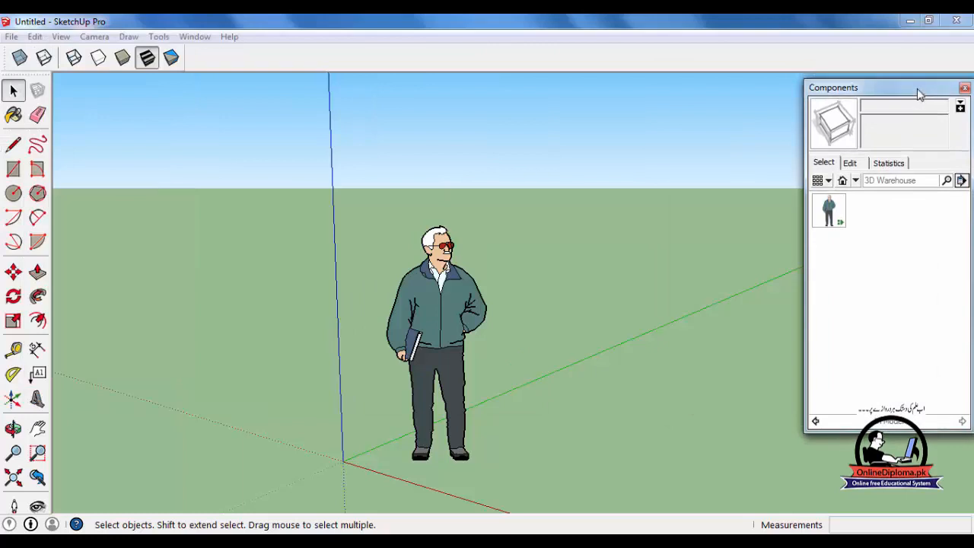
{"action": "left_click", "coordinate": [919, 90]}
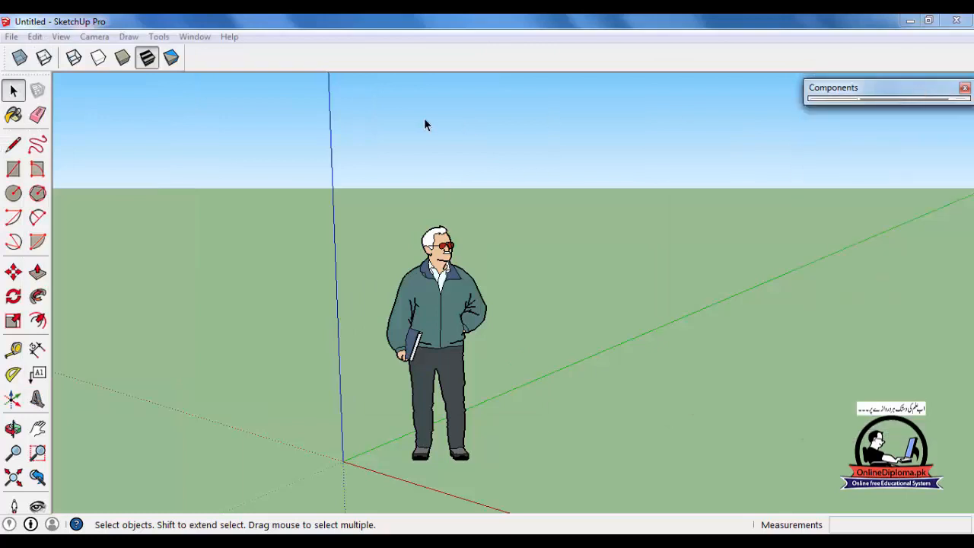
Show the Dynamic Components toolbar and dock it next to the face style tools.
{"action": "left_click", "coordinate": [64, 36]}
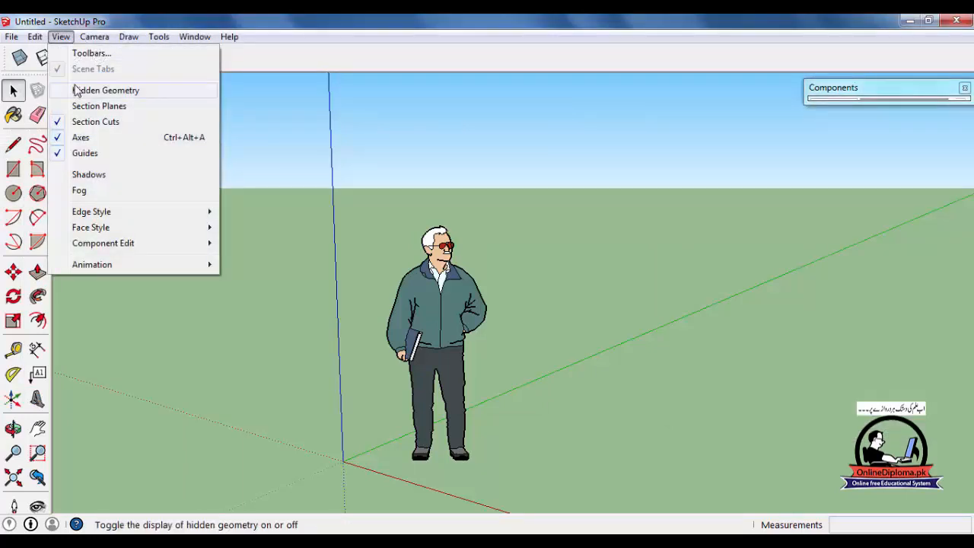
{"action": "left_click", "coordinate": [88, 55]}
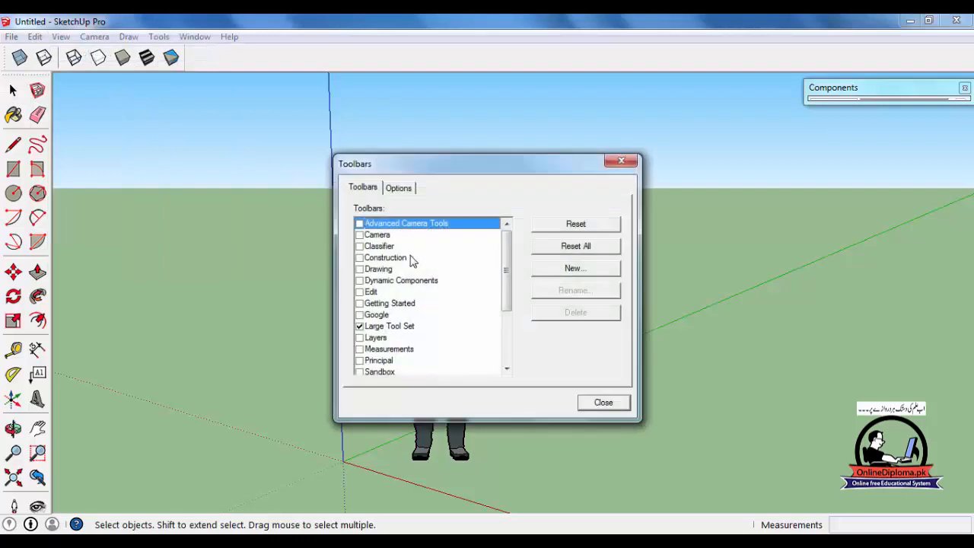
{"action": "left_click", "coordinate": [359, 281]}
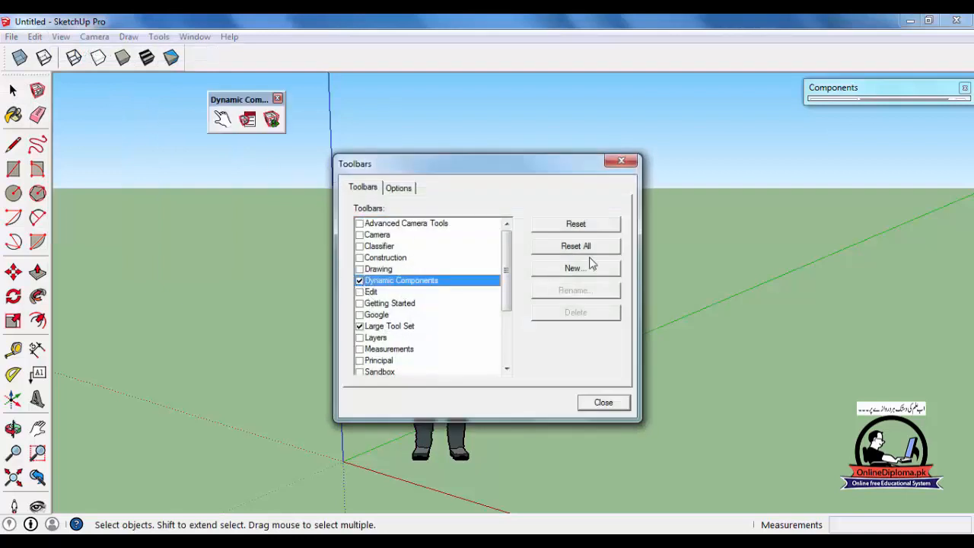
{"action": "left_click", "coordinate": [604, 403]}
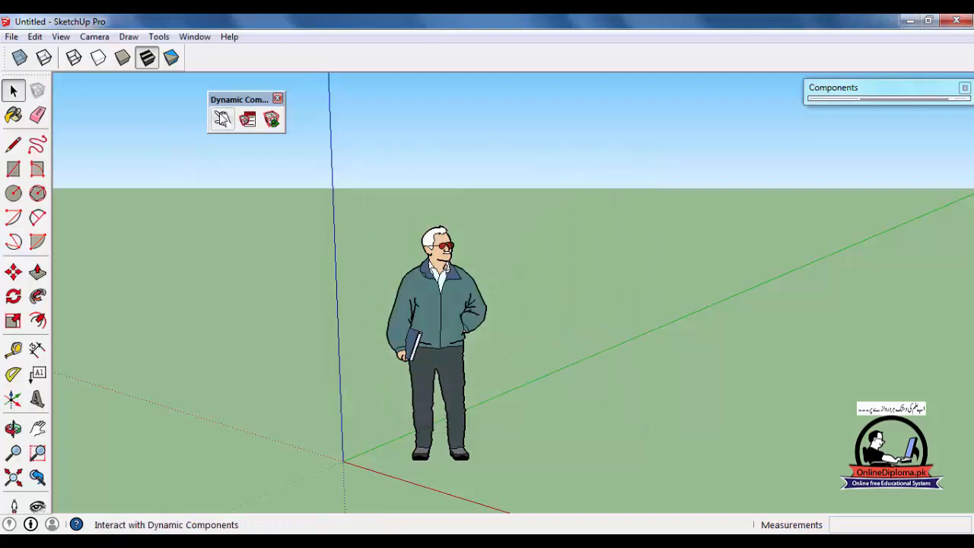
{"action": "left_click_drag", "start_coordinate": [232, 109], "coordinate": [202, 38]}
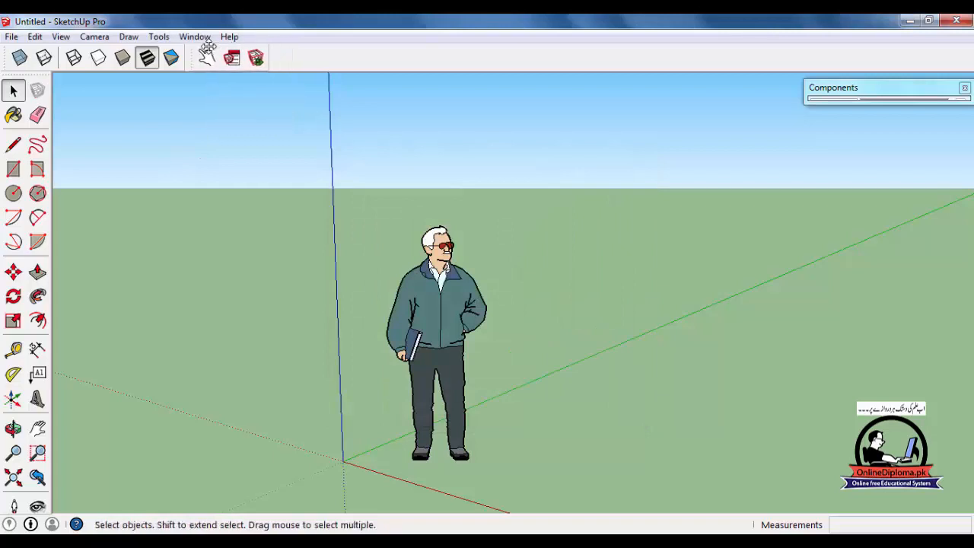
Examine the component options of the Steve figure, including the glasses color setting, and close them.
{"action": "left_click", "coordinate": [463, 297]}
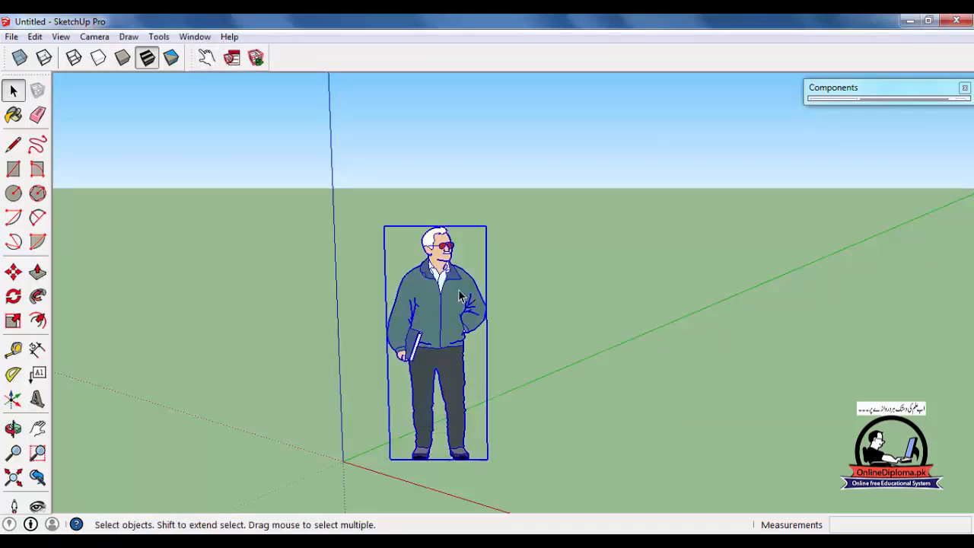
{"action": "left_click", "coordinate": [233, 57]}
{"action": "left_click_drag", "start_coordinate": [327, 242], "coordinate": [609, 87]}
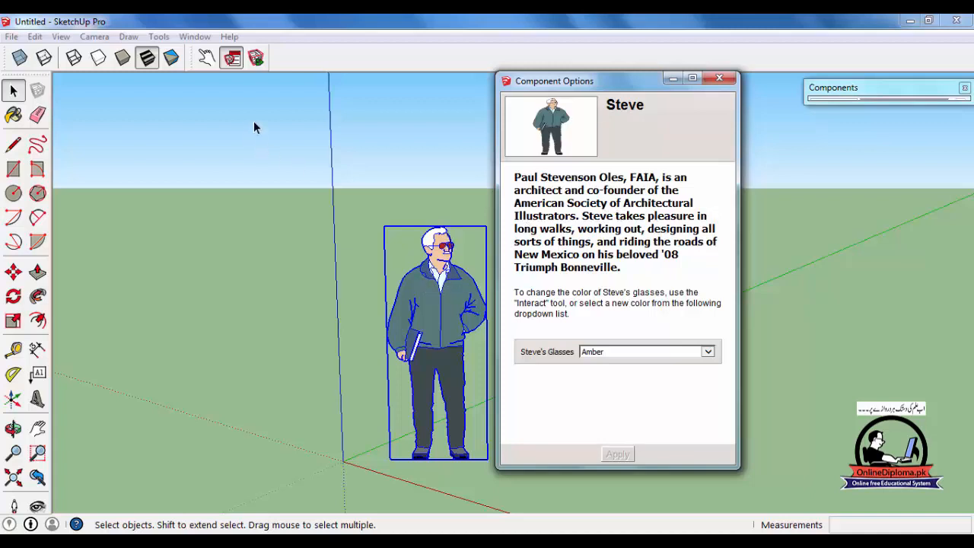
{"action": "left_click_drag", "start_coordinate": [633, 292], "coordinate": [514, 215]}
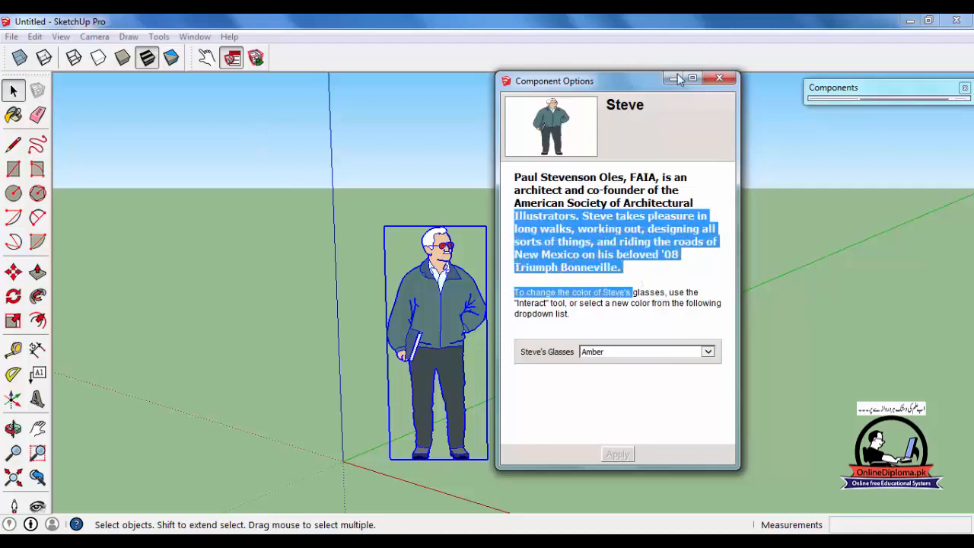
{"action": "left_click", "coordinate": [720, 78]}
{"action": "left_click", "coordinate": [497, 199]}
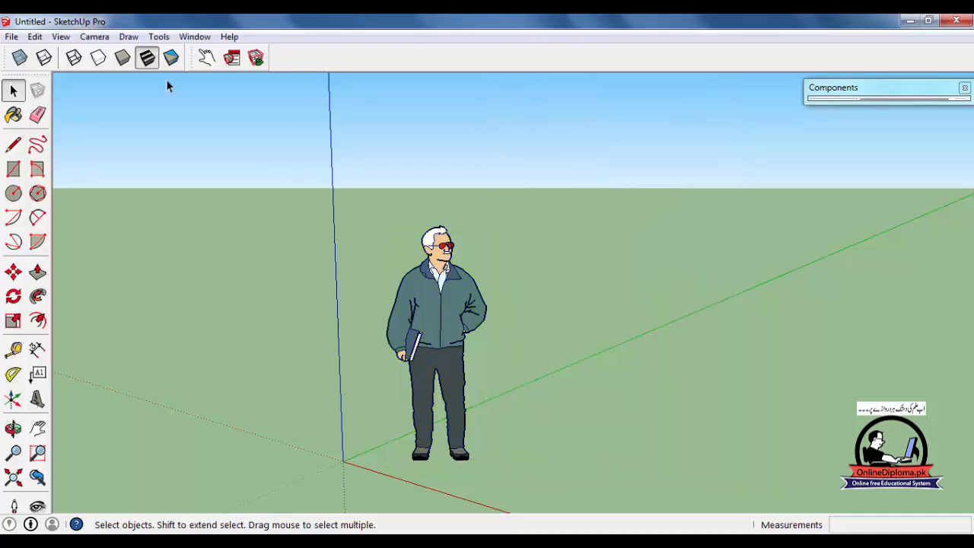
Cycle through the colors of Steve's glasses with the Interact tool, ending on red.
{"action": "left_click", "coordinate": [204, 59]}
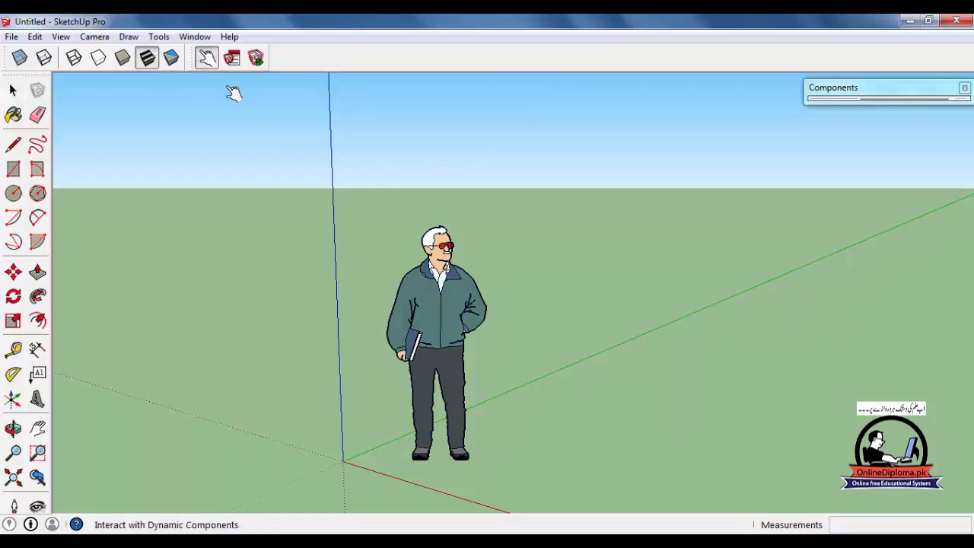
{"action": "left_click", "coordinate": [431, 303]}
{"action": "scroll", "coordinate": [456, 335], "scroll_direction": "up", "scroll_amount": 3}
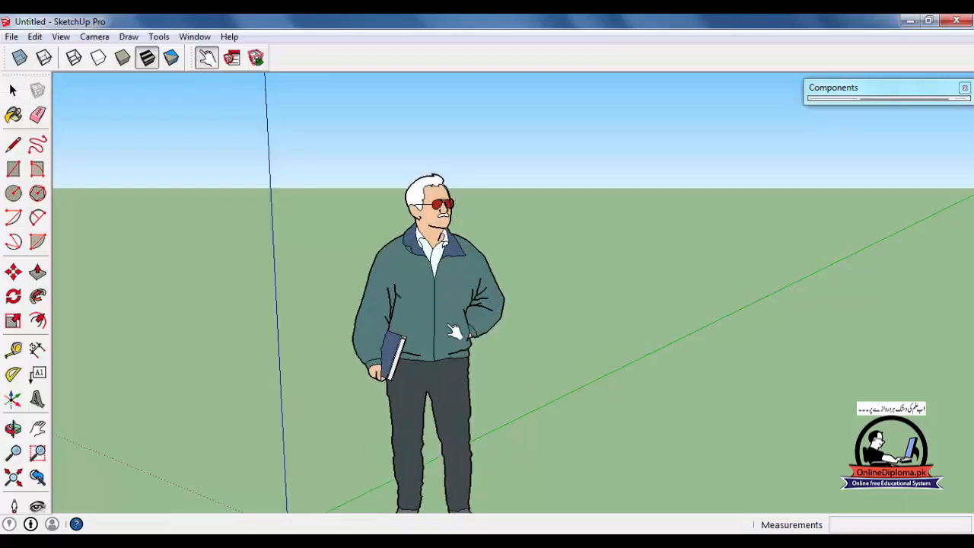
{"action": "left_click", "coordinate": [452, 332]}
{"action": "left_click", "coordinate": [462, 404]}
{"action": "scroll", "coordinate": [440, 295], "scroll_direction": "down", "scroll_amount": 2}
{"action": "left_click", "coordinate": [440, 294]}
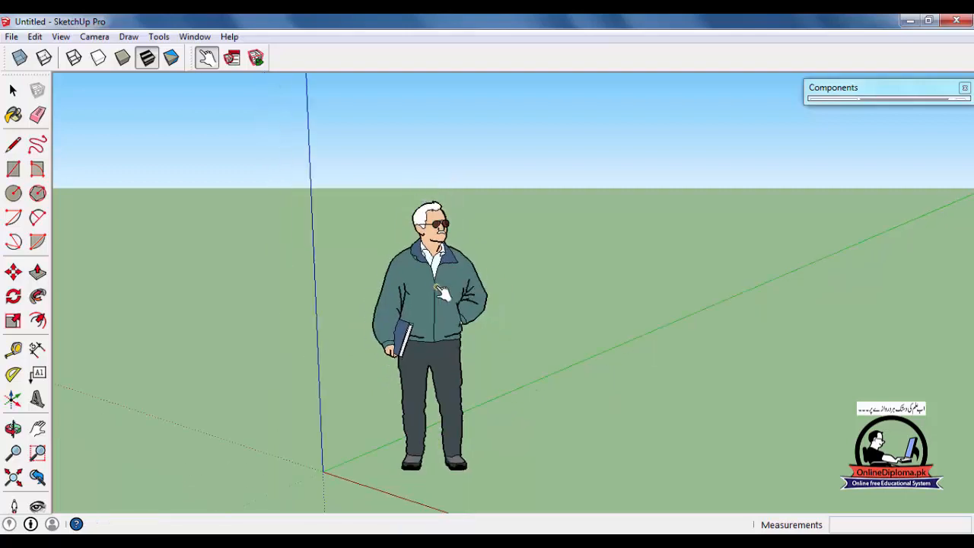
{"action": "left_click", "coordinate": [441, 293]}
{"action": "scroll", "coordinate": [445, 293], "scroll_direction": "up", "scroll_amount": 4}
{"action": "left_click", "coordinate": [450, 290]}
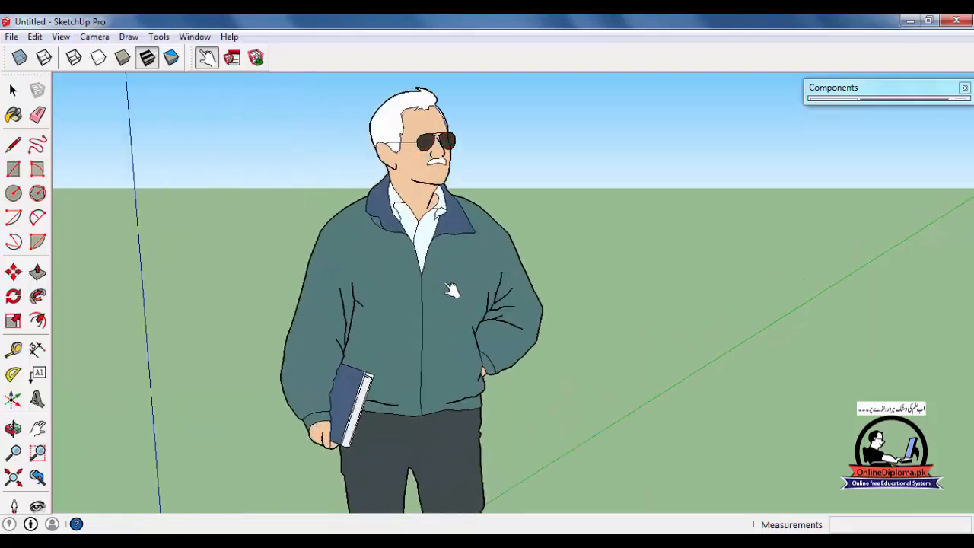
{"action": "left_click", "coordinate": [451, 290]}
{"action": "scroll", "coordinate": [450, 290], "scroll_direction": "down", "scroll_amount": 3}
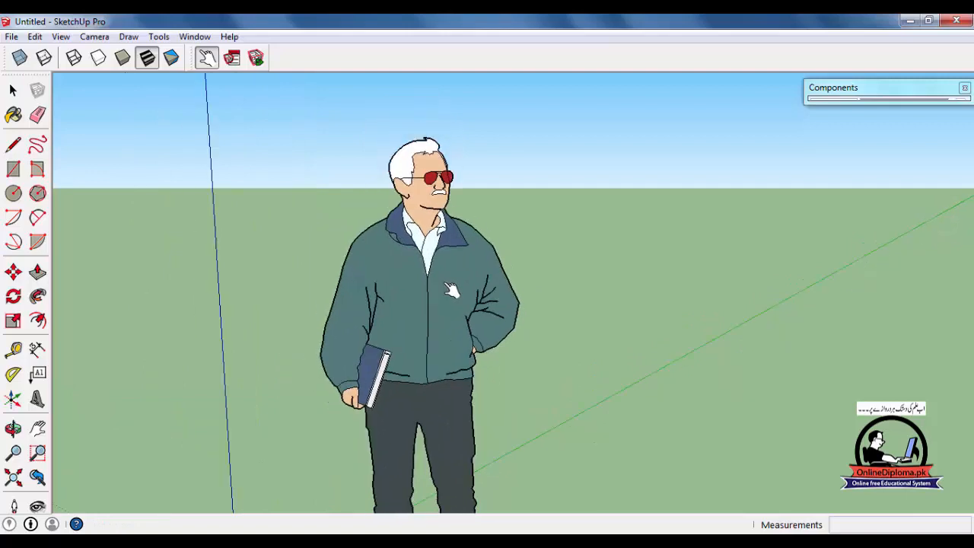
Insert the Derrick figure from the Components Sampler collection on the ground beside Steve.
{"action": "left_click", "coordinate": [932, 99]}
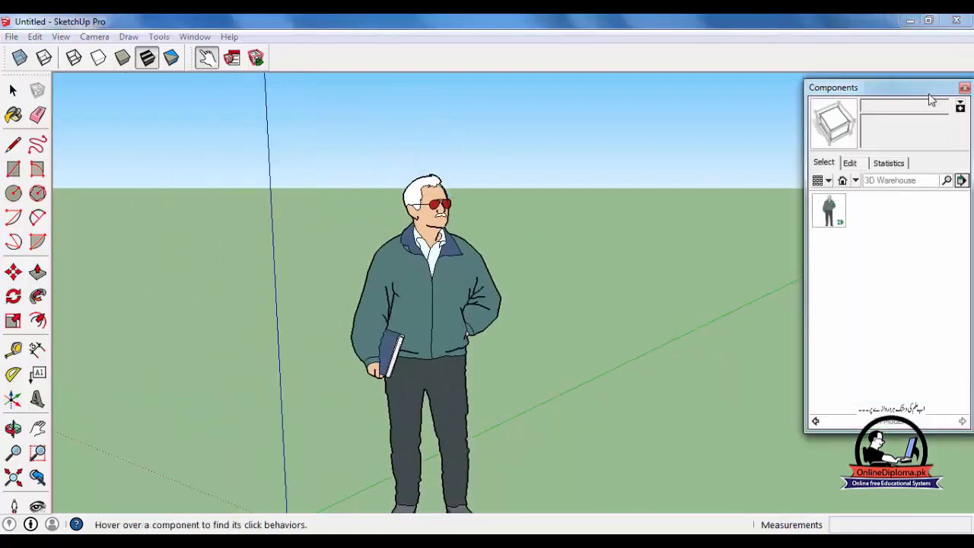
{"action": "left_click", "coordinate": [856, 180]}
{"action": "left_click", "coordinate": [845, 312]}
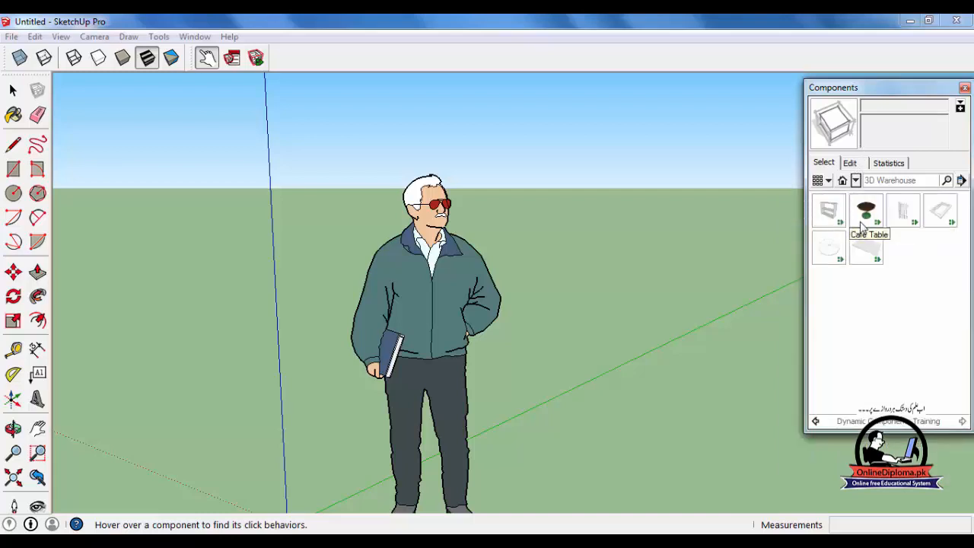
{"action": "left_click", "coordinate": [856, 182]}
{"action": "left_click", "coordinate": [857, 213]}
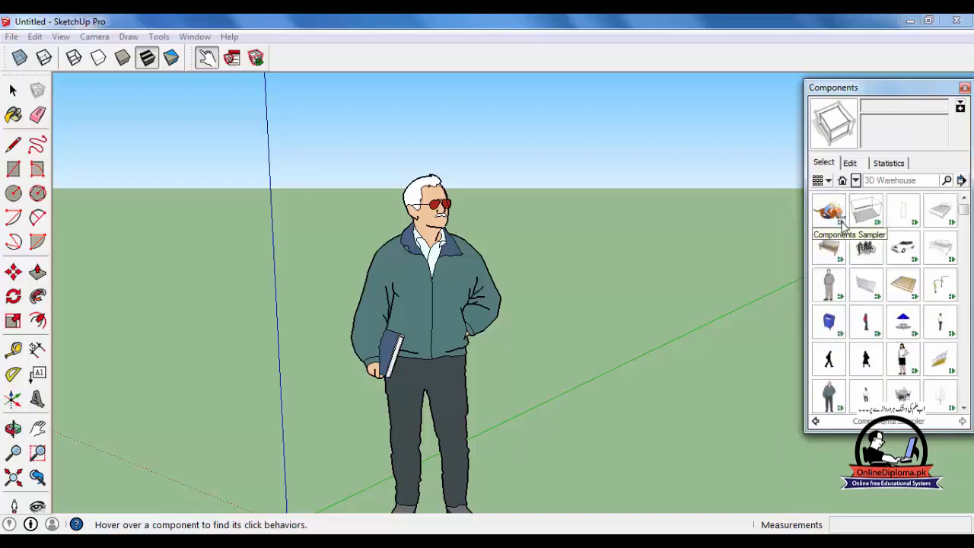
{"action": "left_click", "coordinate": [829, 285]}
{"action": "left_click", "coordinate": [652, 428]}
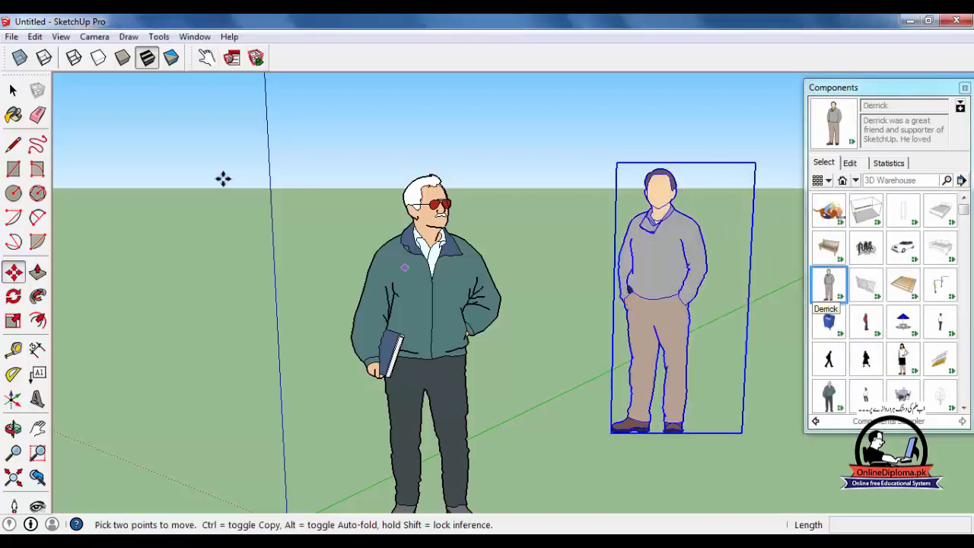
Activate Derrick with the Interact tool to show his speech bubble "This ain't our first rodeo.".
{"action": "left_click", "coordinate": [206, 58]}
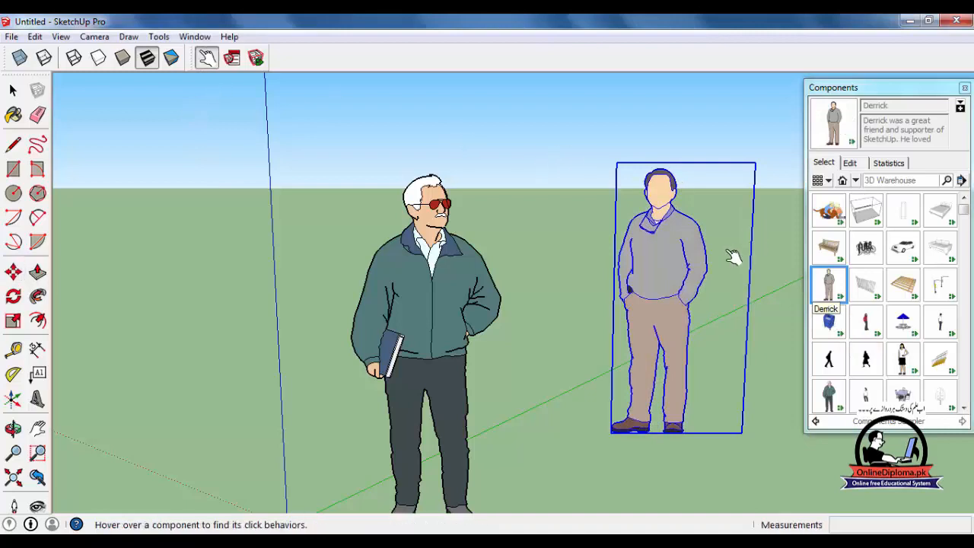
{"action": "left_click", "coordinate": [681, 249]}
{"action": "left_click", "coordinate": [665, 268]}
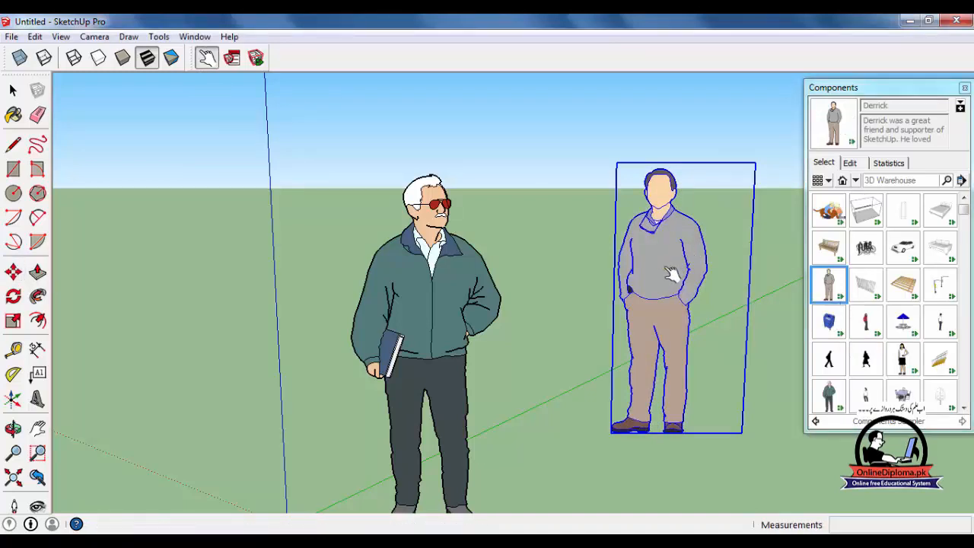
{"action": "left_click", "coordinate": [669, 274]}
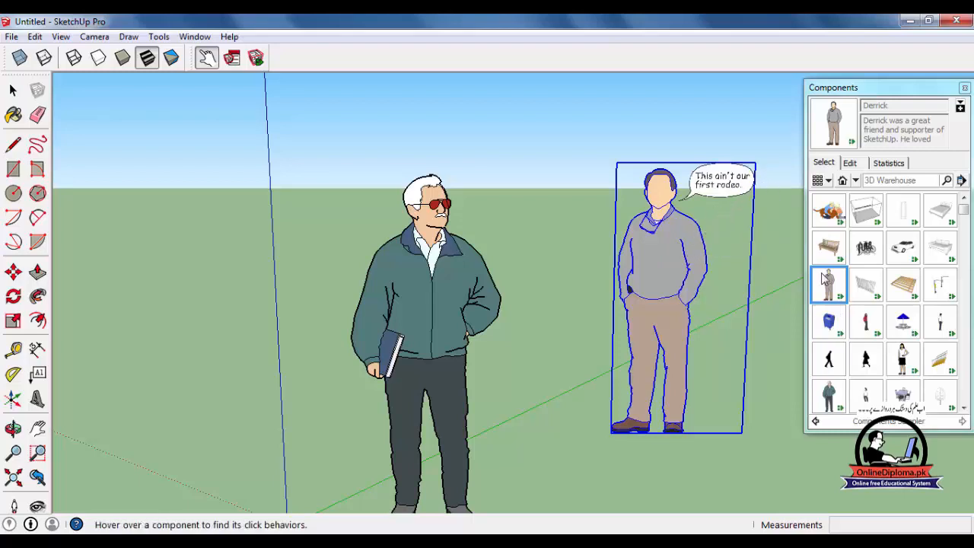
Insert the Sophie figure from the Components Sampler collection on the ground on the other side of Steve.
{"action": "scroll", "coordinate": [837, 245], "scroll_direction": "down", "scroll_amount": 2}
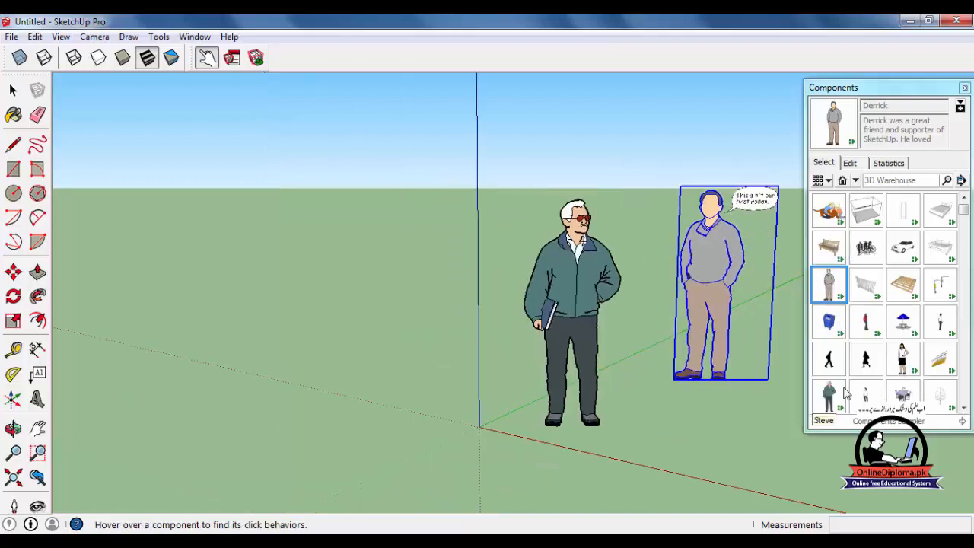
{"action": "left_click", "coordinate": [903, 357]}
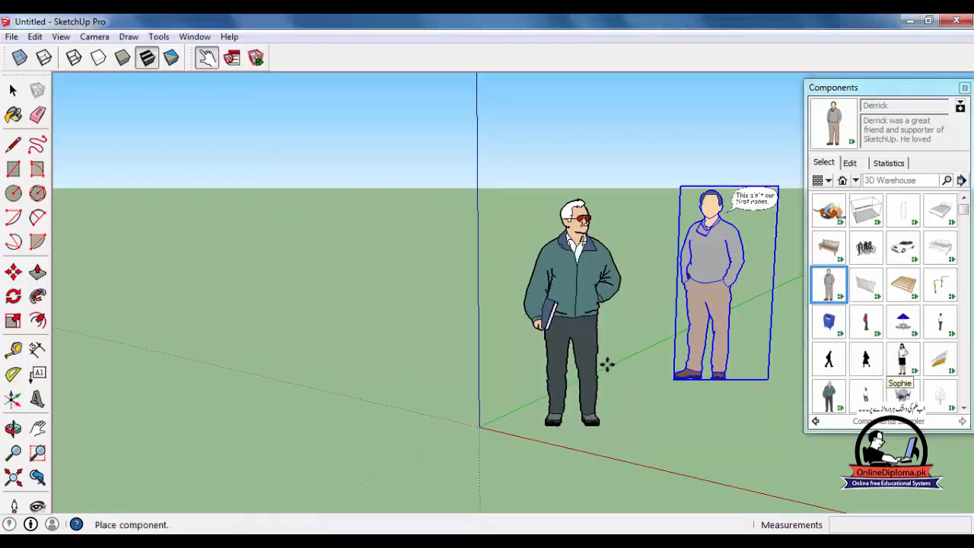
{"action": "left_click", "coordinate": [347, 413]}
Cycle through Sophie's shirt colors with the Interact tool, ending on blue.
{"action": "scroll", "coordinate": [350, 277], "scroll_direction": "up", "scroll_amount": 3}
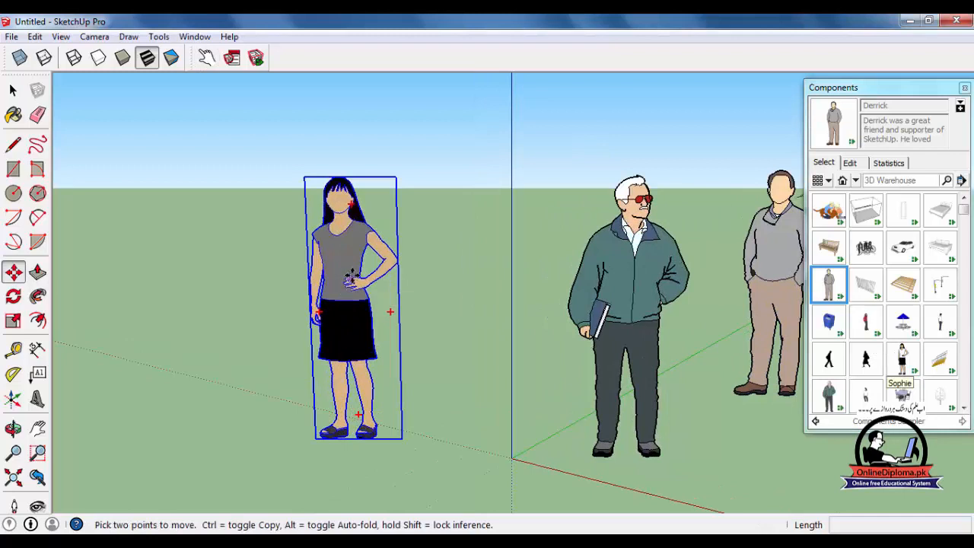
{"action": "key", "text": "i"}
{"action": "left_click", "coordinate": [353, 260]}
{"action": "left_click", "coordinate": [358, 264]}
{"action": "left_click", "coordinate": [366, 263]}
{"action": "left_click", "coordinate": [354, 353]}
{"action": "left_click", "coordinate": [356, 255]}
{"action": "left_click", "coordinate": [352, 242]}
{"action": "left_click", "coordinate": [364, 254]}
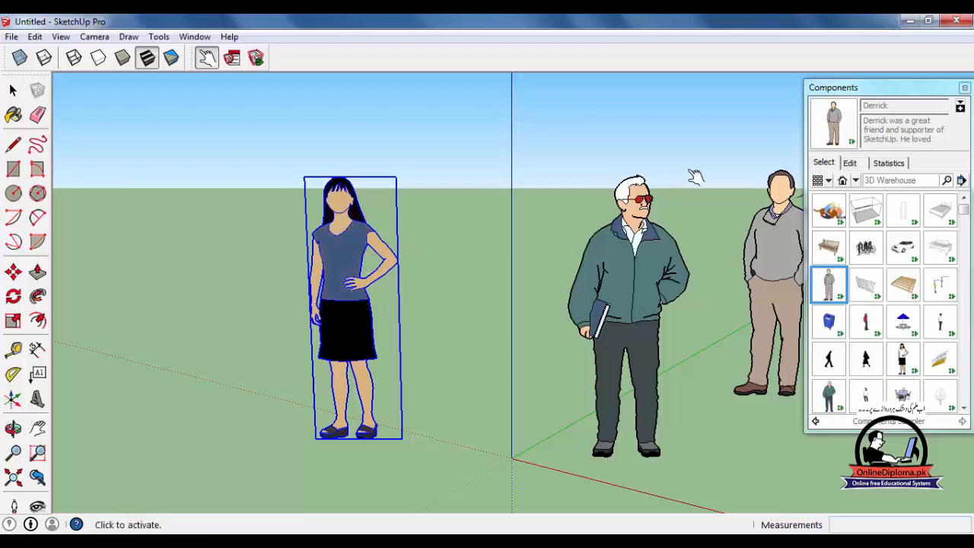
Set Sophie's Shirt Color to Red in the component options, apply it and deselect the figure.
{"action": "left_click", "coordinate": [232, 59]}
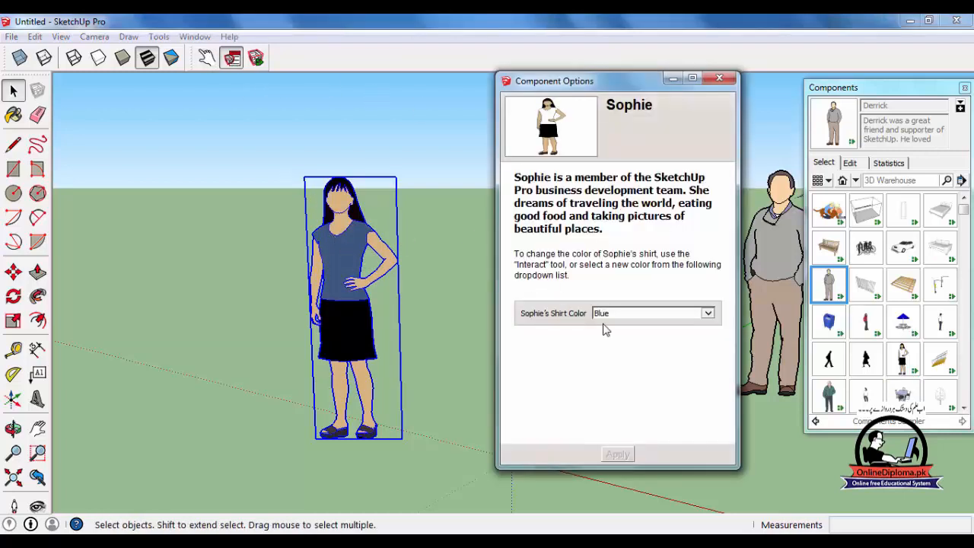
{"action": "left_click", "coordinate": [617, 314]}
{"action": "left_click", "coordinate": [605, 325]}
{"action": "left_click", "coordinate": [626, 314]}
{"action": "left_click", "coordinate": [603, 344]}
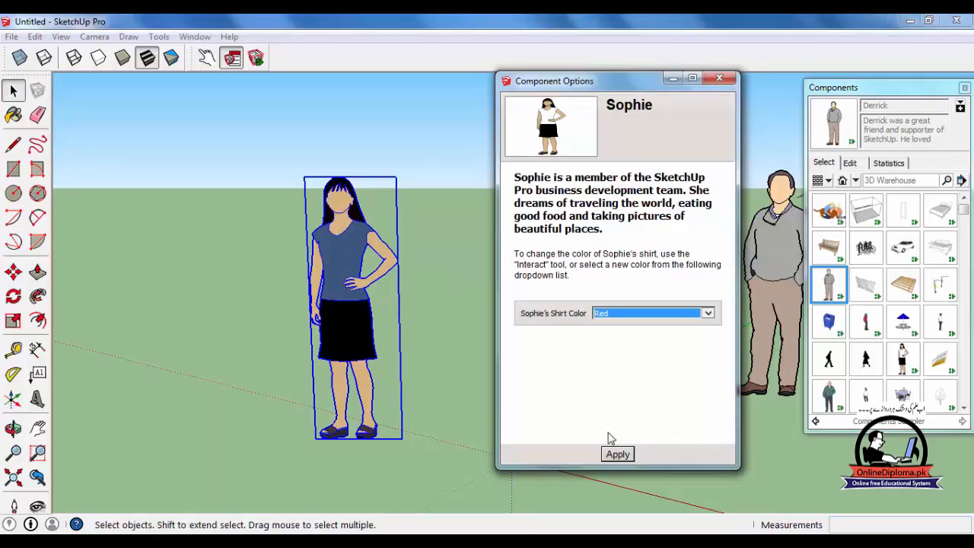
{"action": "left_click", "coordinate": [618, 454]}
{"action": "left_click", "coordinate": [434, 217]}
Change Sophie's shirt to blue with the Interact tool and close the Component Options window.
{"action": "left_click", "coordinate": [206, 58]}
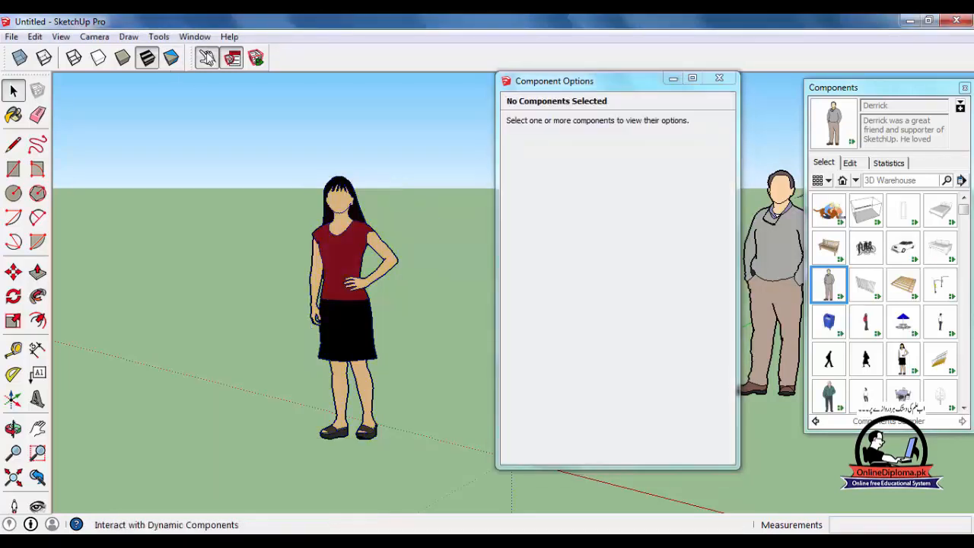
{"action": "left_click", "coordinate": [206, 57]}
{"action": "left_click", "coordinate": [358, 252]}
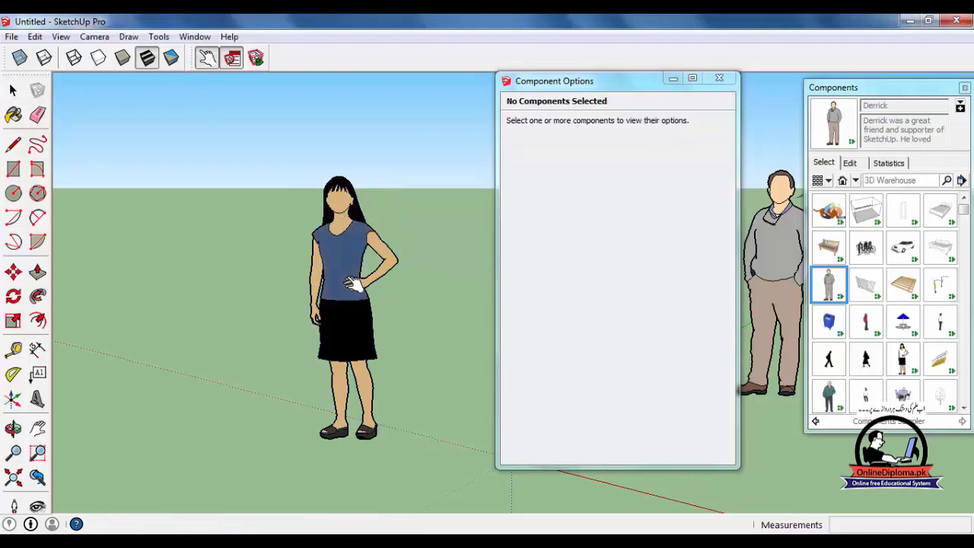
{"action": "left_click", "coordinate": [354, 284]}
{"action": "left_click", "coordinate": [720, 78]}
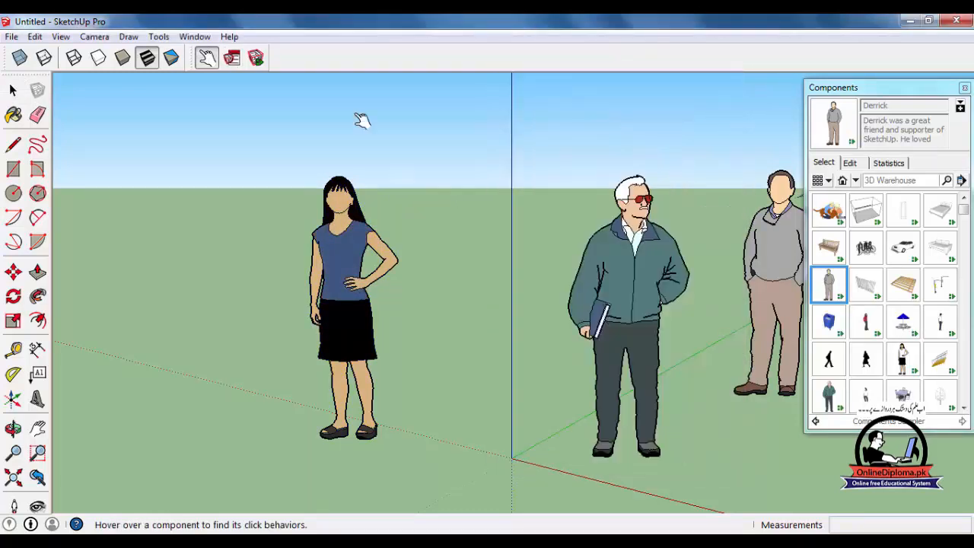
Change Sophie's shirt to red with the Interact tool and select the figure.
{"action": "left_click", "coordinate": [255, 59]}
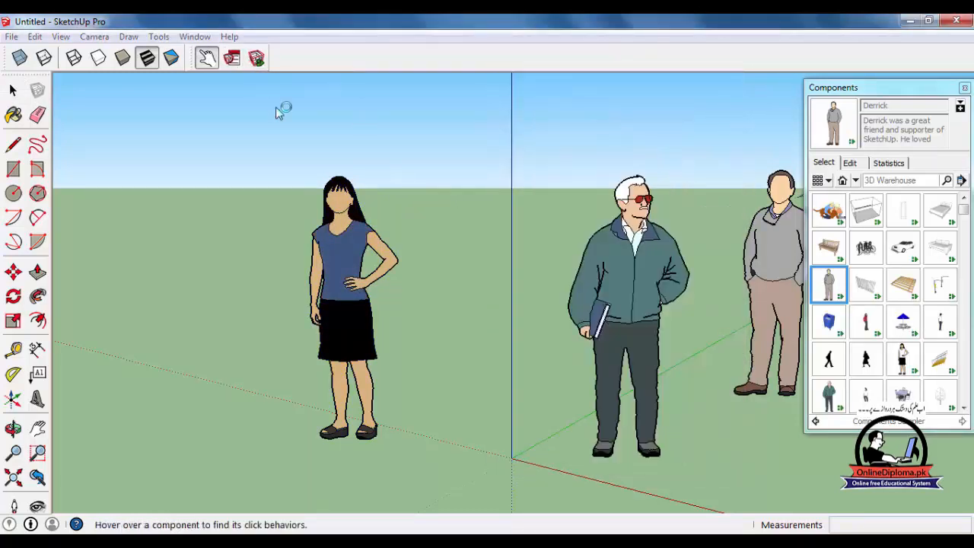
{"action": "left_click", "coordinate": [335, 93]}
{"action": "left_click", "coordinate": [375, 247]}
{"action": "left_click", "coordinate": [13, 89]}
{"action": "left_click", "coordinate": [326, 261]}
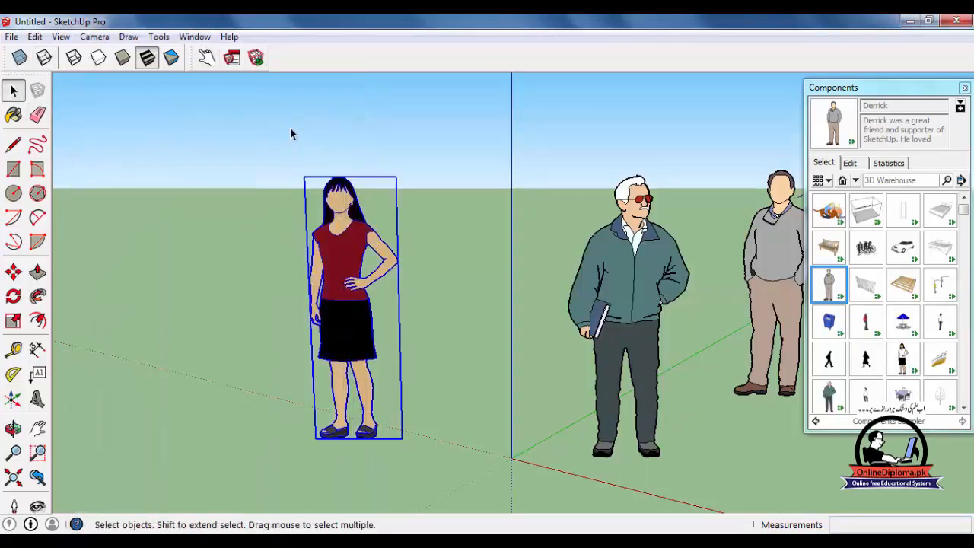
Examine Sophie's component attributes and the spreadsheet functions section, and close the Component Attributes window.
{"action": "left_click", "coordinate": [255, 58]}
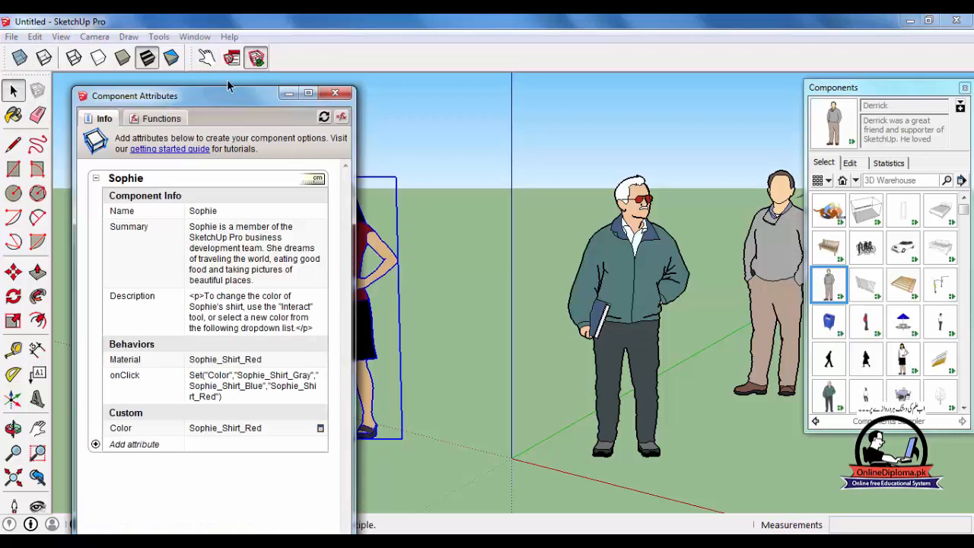
{"action": "left_click_drag", "start_coordinate": [232, 98], "coordinate": [658, 37]}
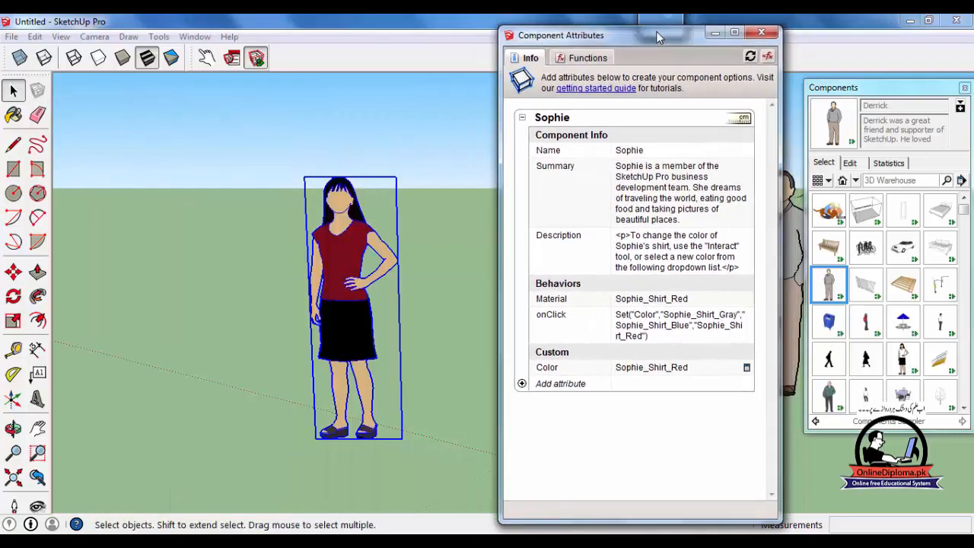
{"action": "left_click", "coordinate": [582, 60]}
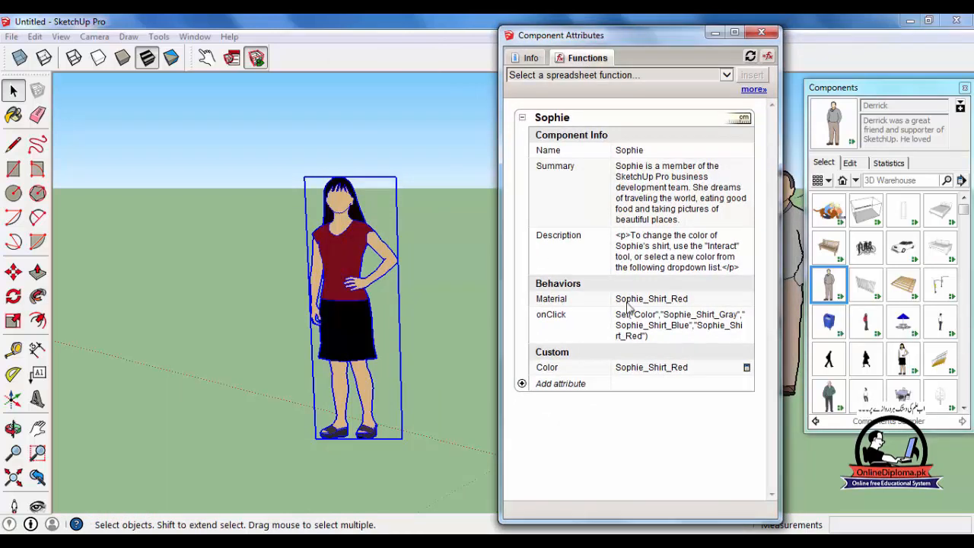
{"action": "left_click", "coordinate": [752, 35]}
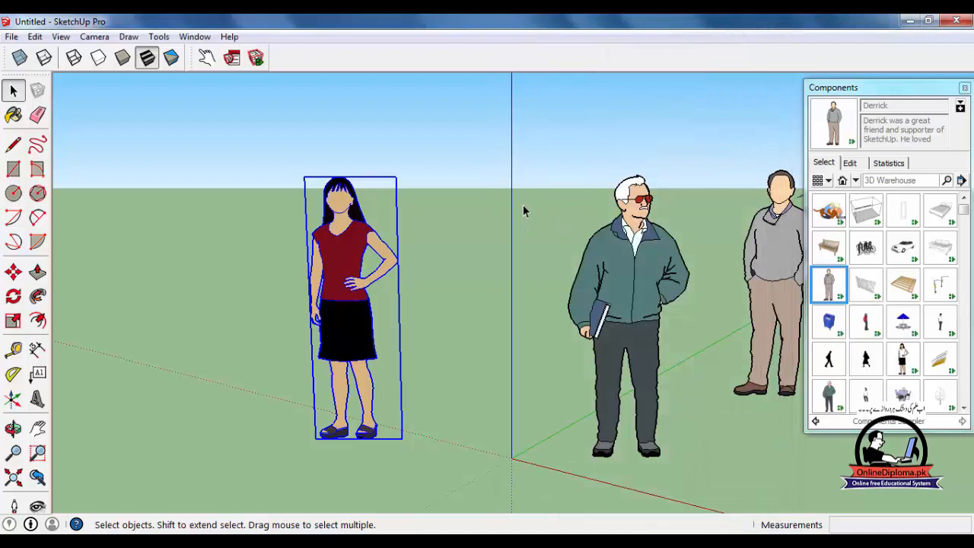
Insert the Car Sedan component on the ground in front of the three figures.
{"action": "scroll", "coordinate": [629, 253], "scroll_direction": "down", "scroll_amount": 3}
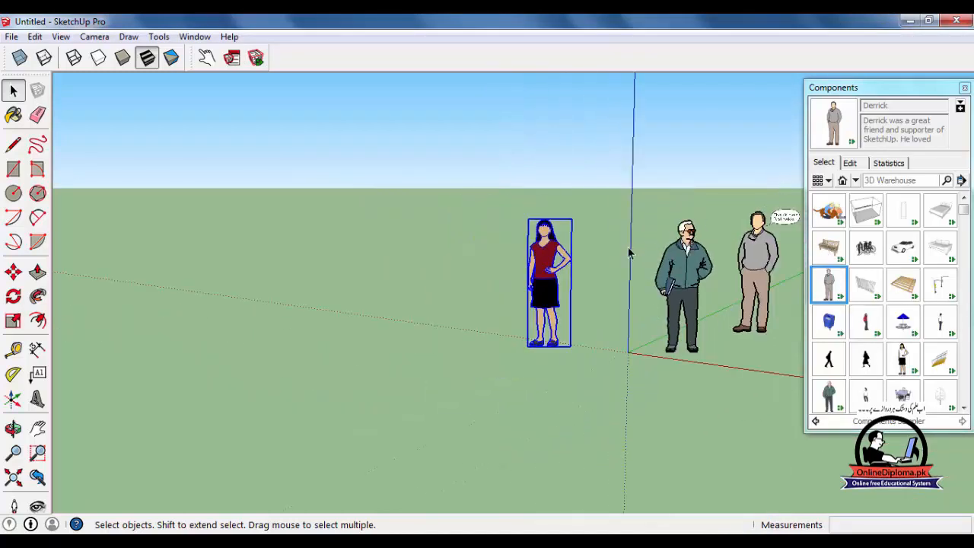
{"action": "scroll", "coordinate": [646, 287], "scroll_direction": "up", "scroll_amount": 1}
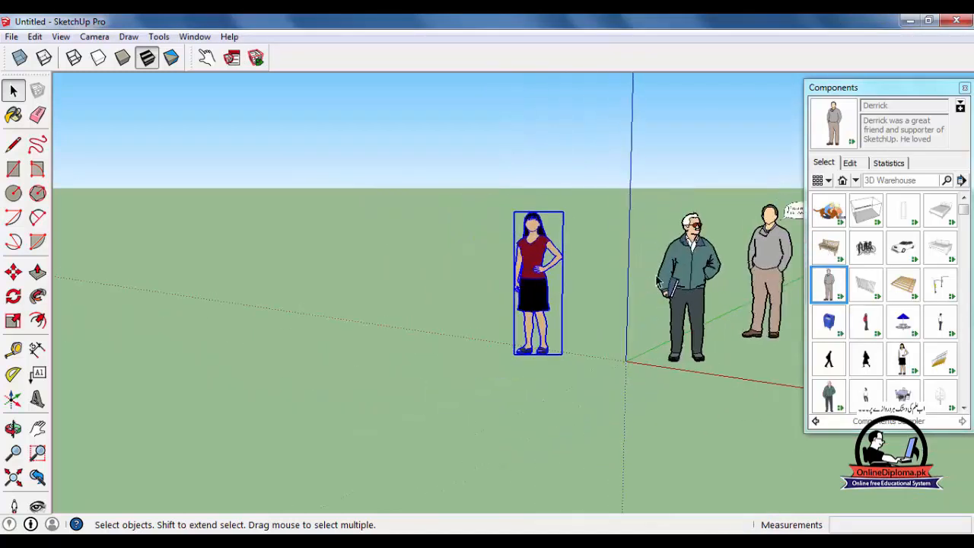
{"action": "left_click", "coordinate": [910, 254]}
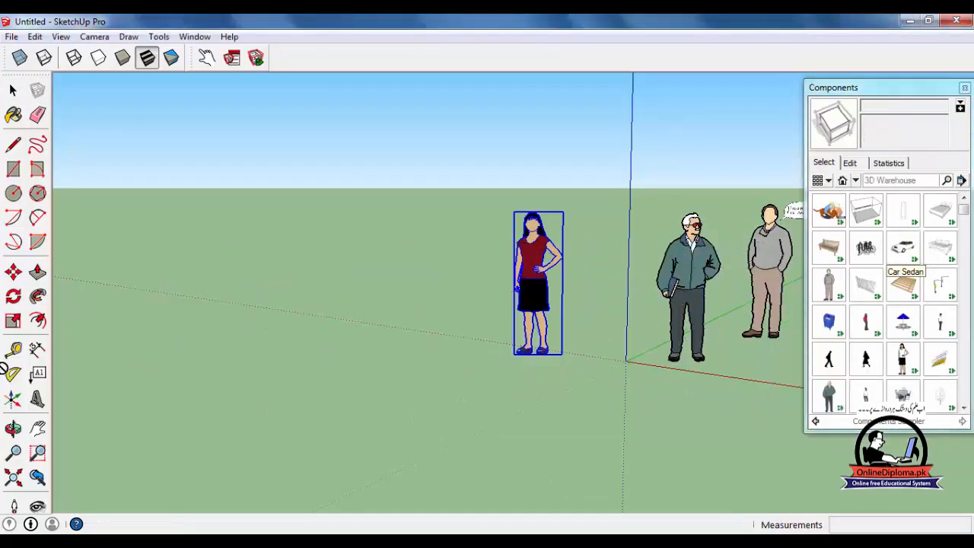
{"action": "left_click", "coordinate": [122, 386]}
{"action": "scroll", "coordinate": [276, 365], "scroll_direction": "down", "scroll_amount": 4}
{"action": "middle_click_drag", "start_coordinate": [339, 337], "coordinate": [512, 362]}
{"action": "scroll", "coordinate": [512, 362], "scroll_direction": "down", "scroll_amount": 2}
{"action": "scroll", "coordinate": [437, 279], "scroll_direction": "down", "scroll_amount": 2}
{"action": "scroll", "coordinate": [411, 296], "scroll_direction": "down", "scroll_amount": 1}
{"action": "middle_click_drag", "start_coordinate": [423, 330], "coordinate": [601, 428]}
{"action": "scroll", "coordinate": [505, 394], "scroll_direction": "up", "scroll_amount": 4}
{"action": "middle_click_drag", "start_coordinate": [490, 376], "coordinate": [487, 371]}
Open both doors on the near side of the car with the Interact tool.
{"action": "left_click", "coordinate": [206, 58]}
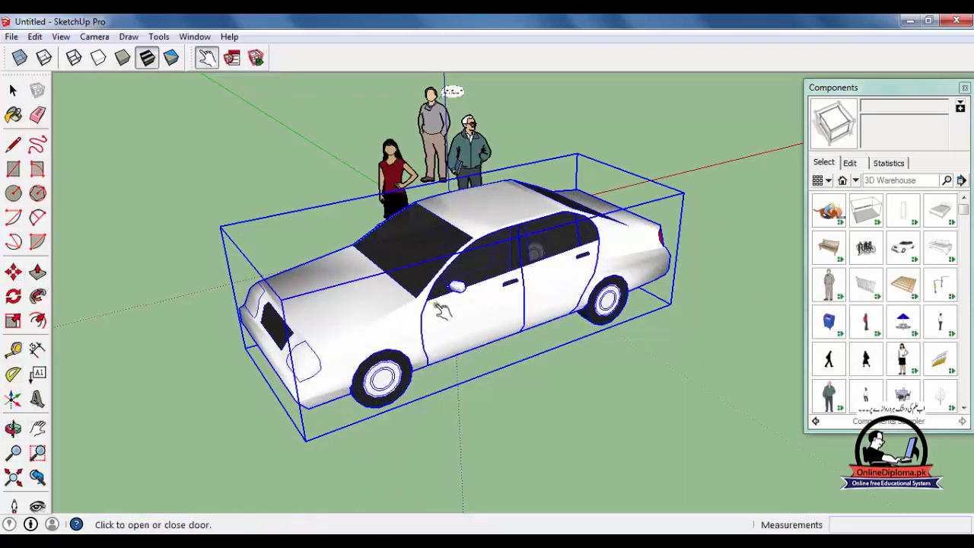
{"action": "left_click", "coordinate": [476, 320]}
{"action": "middle_click_drag", "start_coordinate": [557, 331], "coordinate": [456, 213]}
{"action": "left_click", "coordinate": [419, 297]}
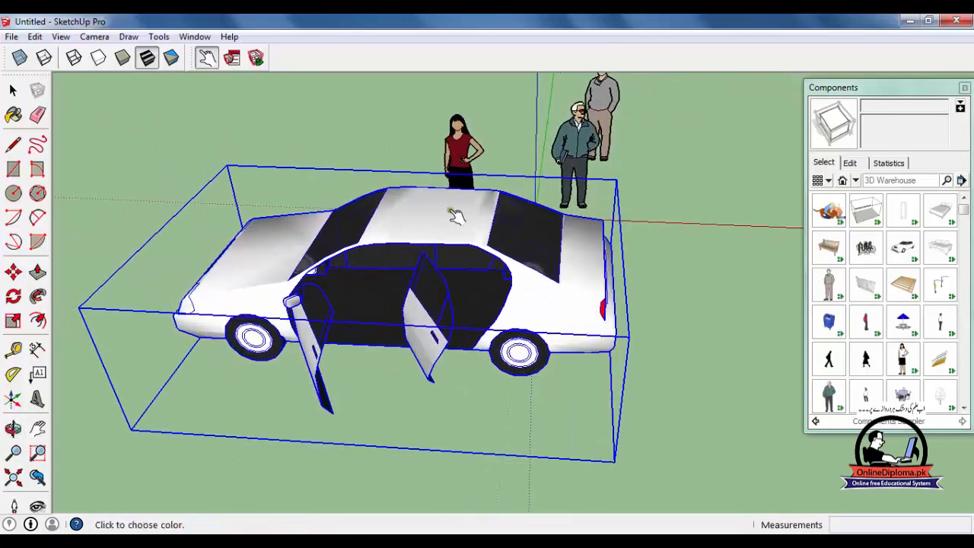
Change the car's body color to orange and finally to gray using its color-choice spheres.
{"action": "left_click", "coordinate": [455, 215]}
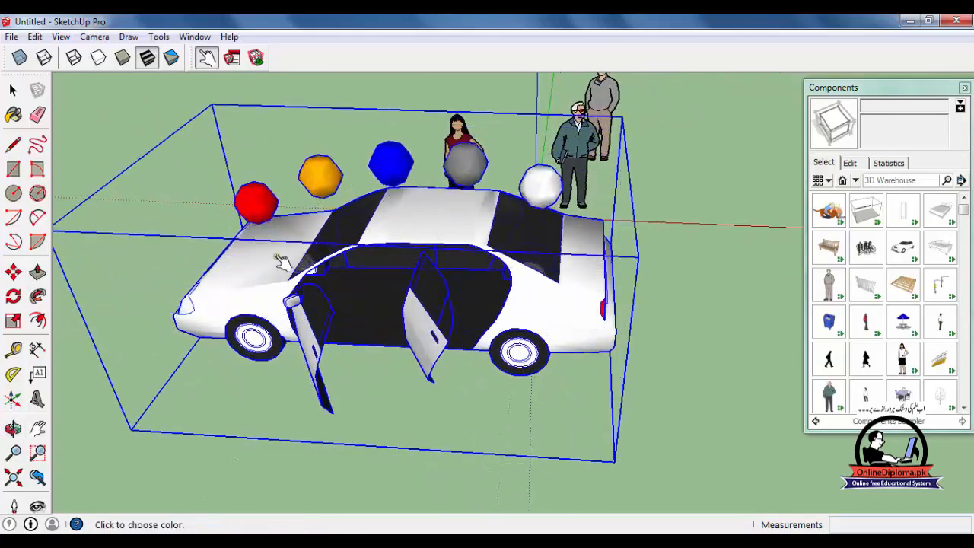
{"action": "middle_click_drag", "start_coordinate": [384, 231], "coordinate": [358, 199]}
{"action": "left_click", "coordinate": [307, 290]}
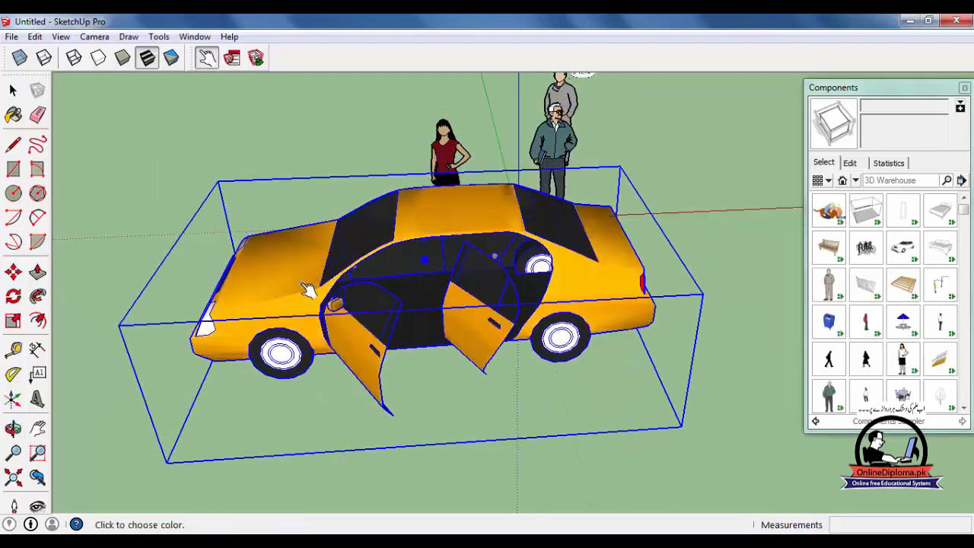
{"action": "left_click", "coordinate": [324, 241]}
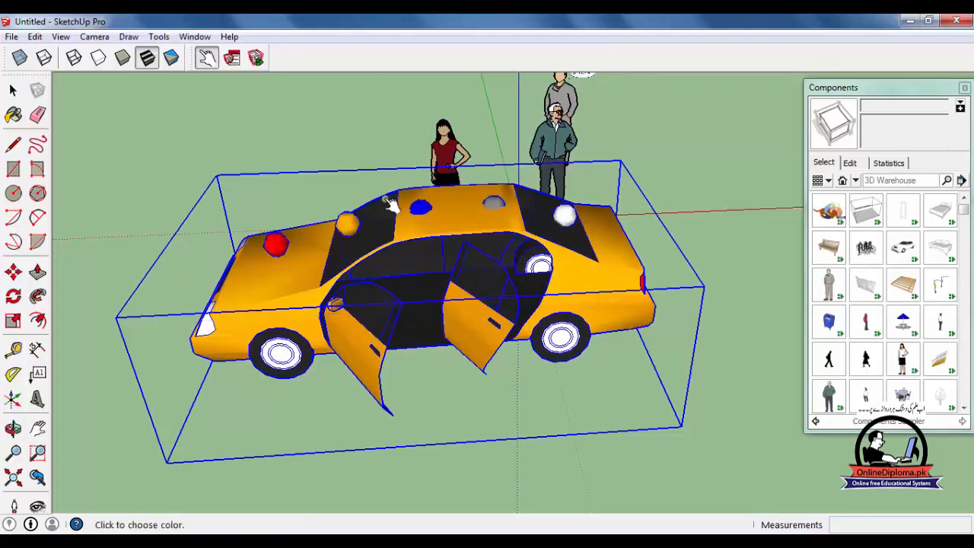
{"action": "left_click", "coordinate": [436, 211]}
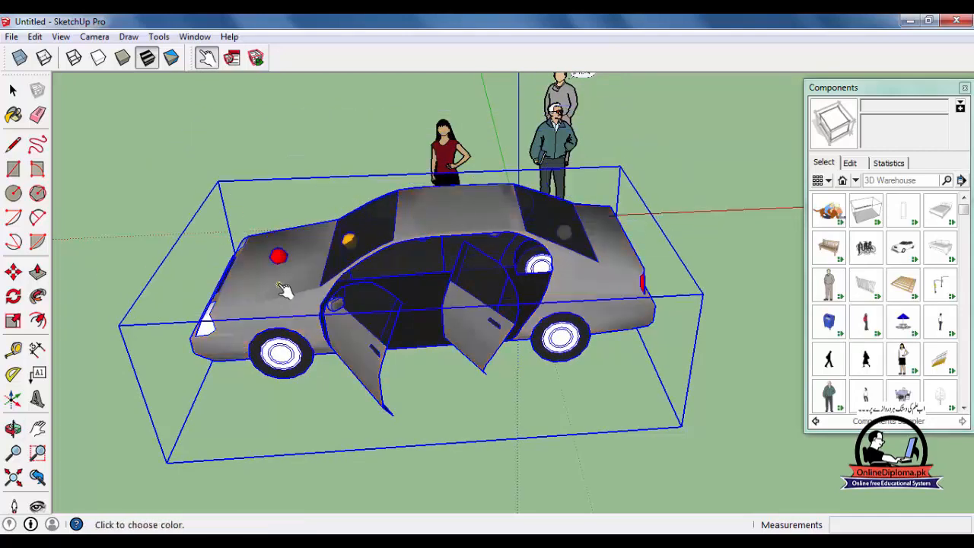
Open the two doors on the car's other side with the Interact tool and deselect the car.
{"action": "middle_click_drag", "start_coordinate": [289, 299], "coordinate": [830, 329]}
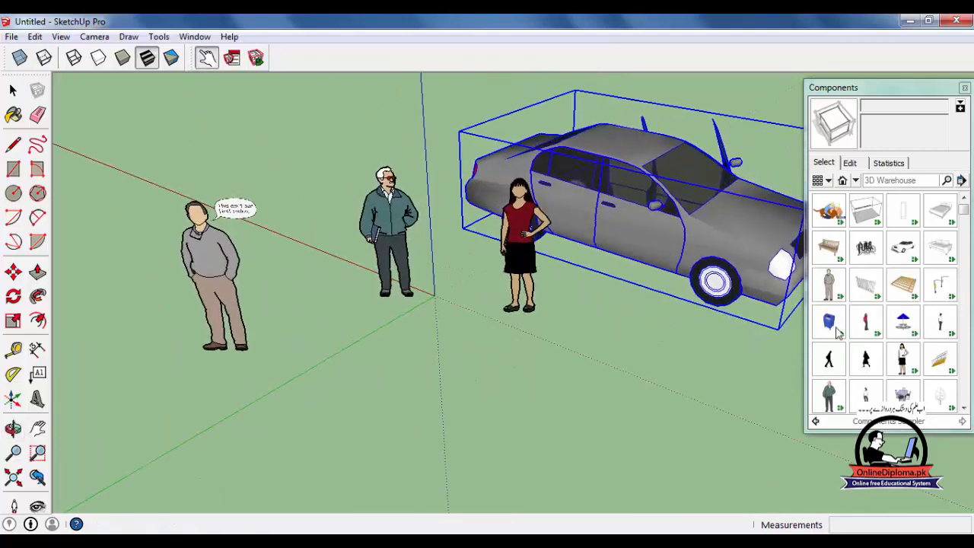
{"action": "left_click", "coordinate": [632, 239]}
{"action": "left_click", "coordinate": [581, 206]}
{"action": "middle_click_drag", "start_coordinate": [694, 250], "coordinate": [33, 156]}
{"action": "scroll", "coordinate": [169, 225], "scroll_direction": "down", "scroll_amount": 4}
{"action": "middle_click_drag", "start_coordinate": [466, 300], "coordinate": [354, 294]}
{"action": "left_click", "coordinate": [12, 90]}
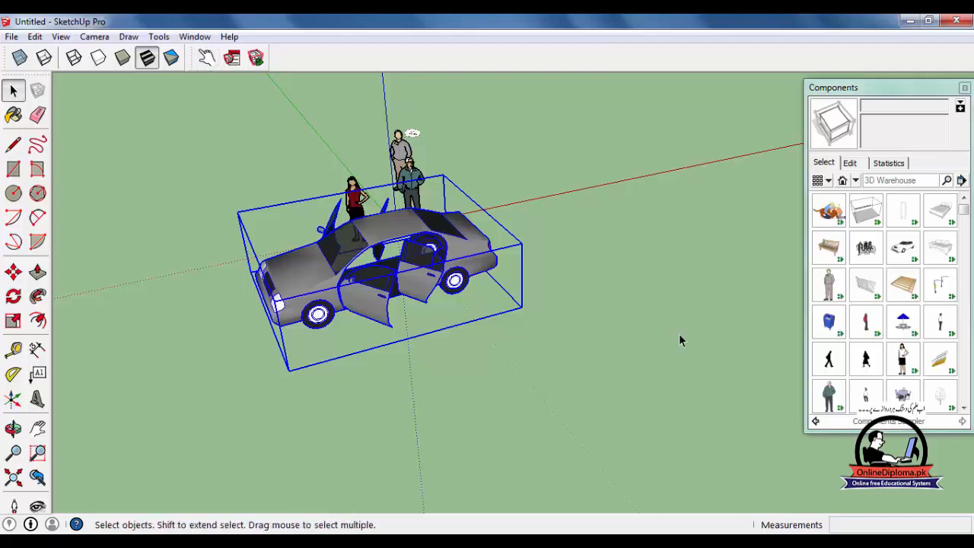
{"action": "left_click", "coordinate": [692, 334]}
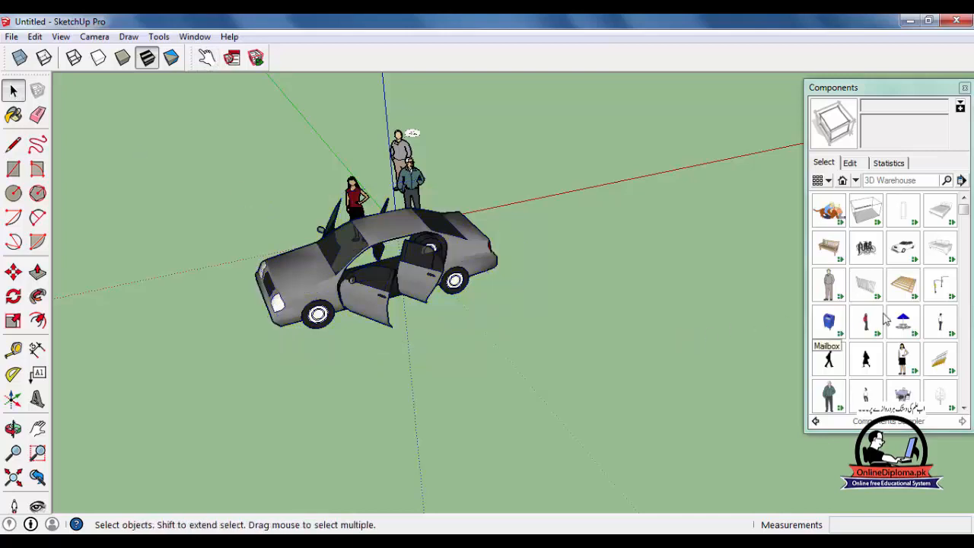
Try placing the Archtop Door component flat on the ground beside the car, and delete it.
{"action": "left_click", "coordinate": [915, 219]}
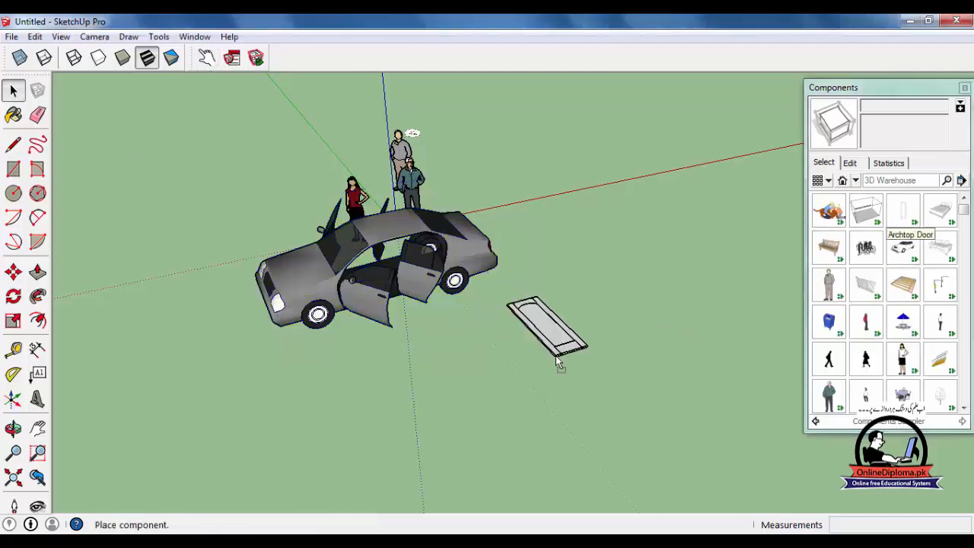
{"action": "left_click", "coordinate": [556, 356]}
{"action": "scroll", "coordinate": [559, 354], "scroll_direction": "up", "scroll_amount": 3}
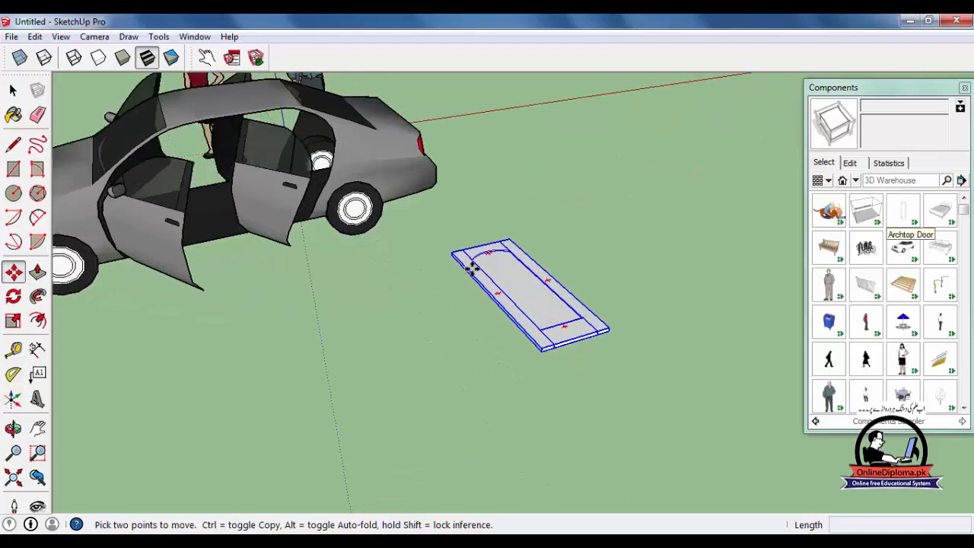
{"action": "key", "text": "Delete"}
{"action": "scroll", "coordinate": [472, 272], "scroll_direction": "down", "scroll_amount": 5}
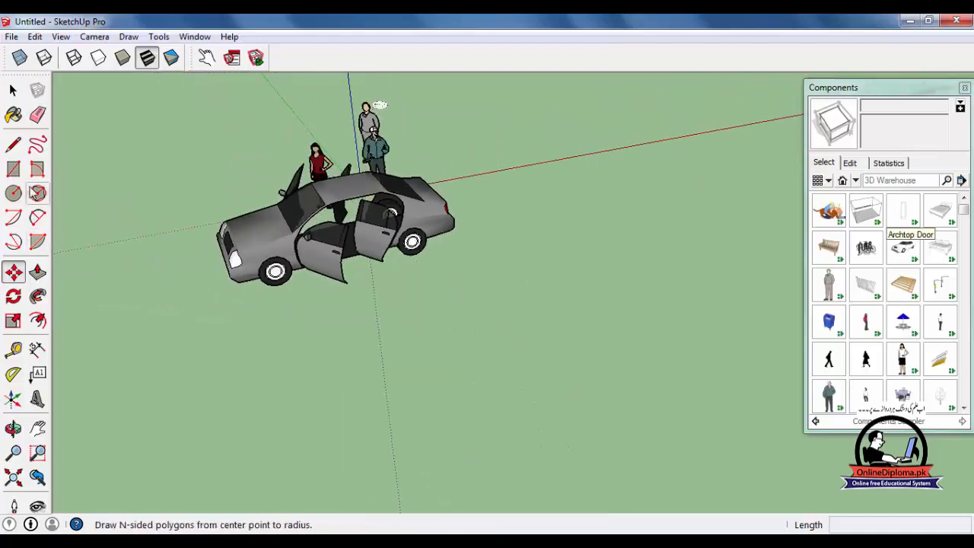
Draw an upright rectangular wall face about 8' 11" long with the Line tool on the open ground beside the car.
{"action": "left_click", "coordinate": [13, 145]}
{"action": "left_click", "coordinate": [594, 312]}
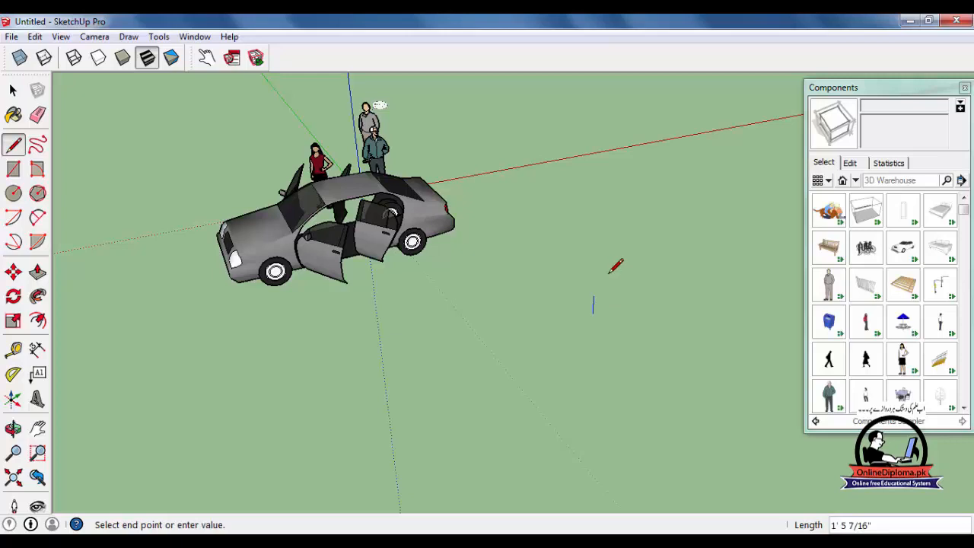
{"action": "left_click", "coordinate": [599, 229]}
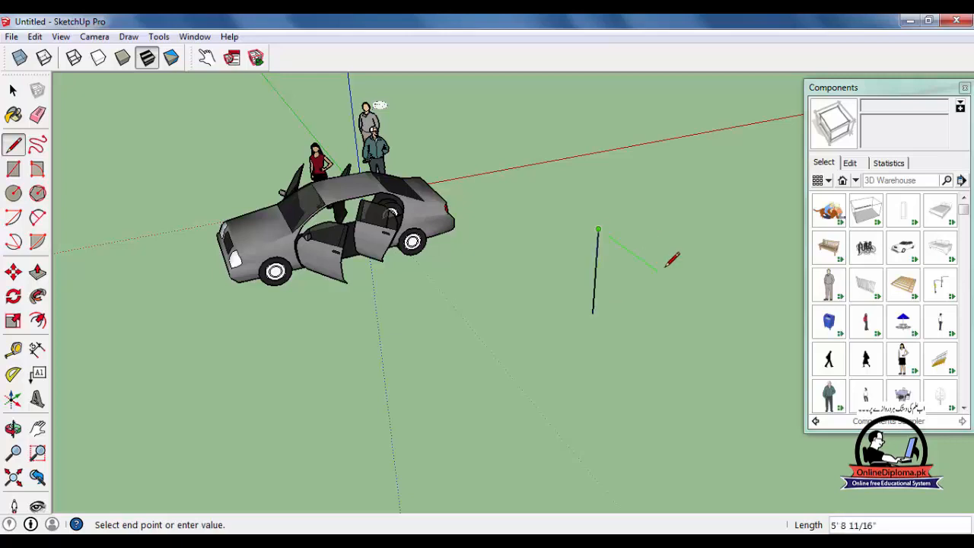
{"action": "left_click", "coordinate": [698, 300]}
{"action": "left_click", "coordinate": [685, 384]}
{"action": "key", "text": "ctrl+z"}
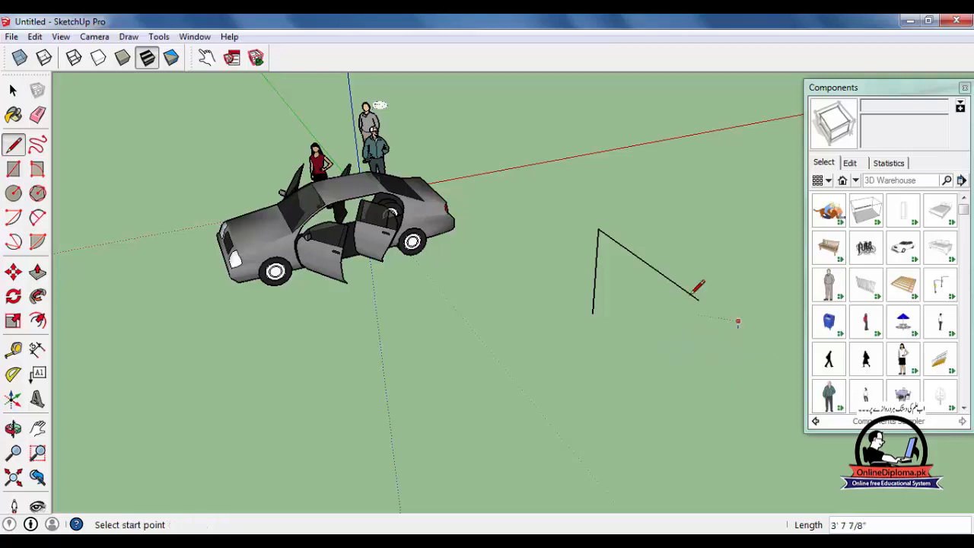
{"action": "left_click", "coordinate": [698, 299]}
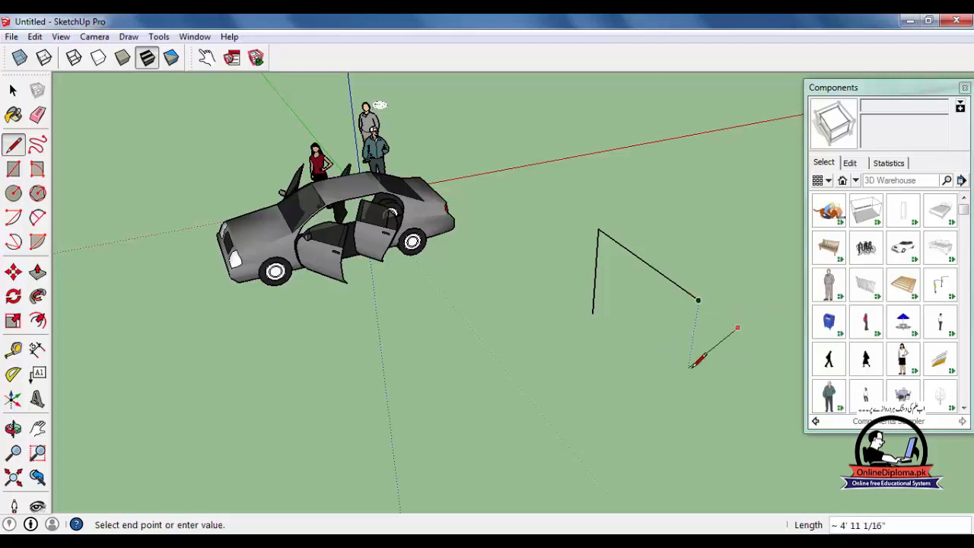
{"action": "key", "text": "Escape"}
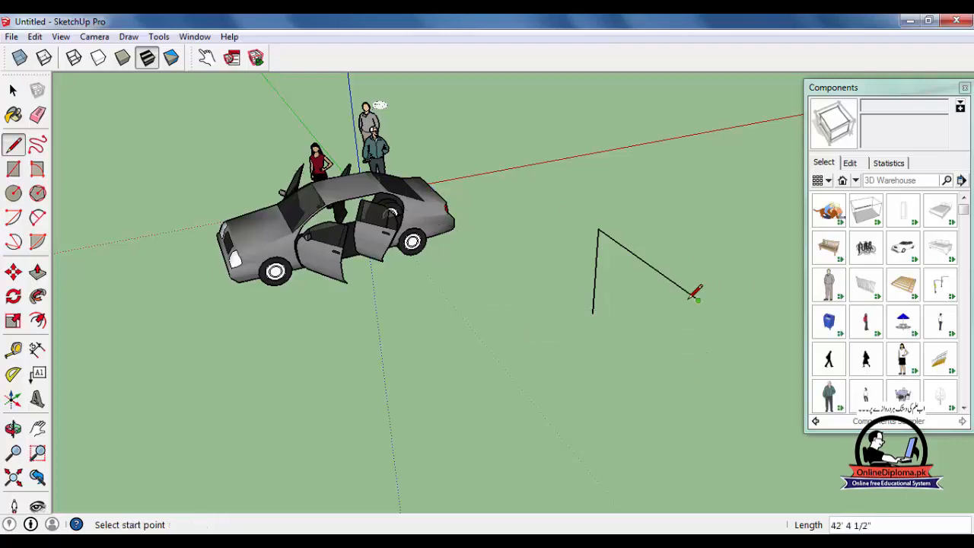
{"action": "left_click", "coordinate": [699, 298]}
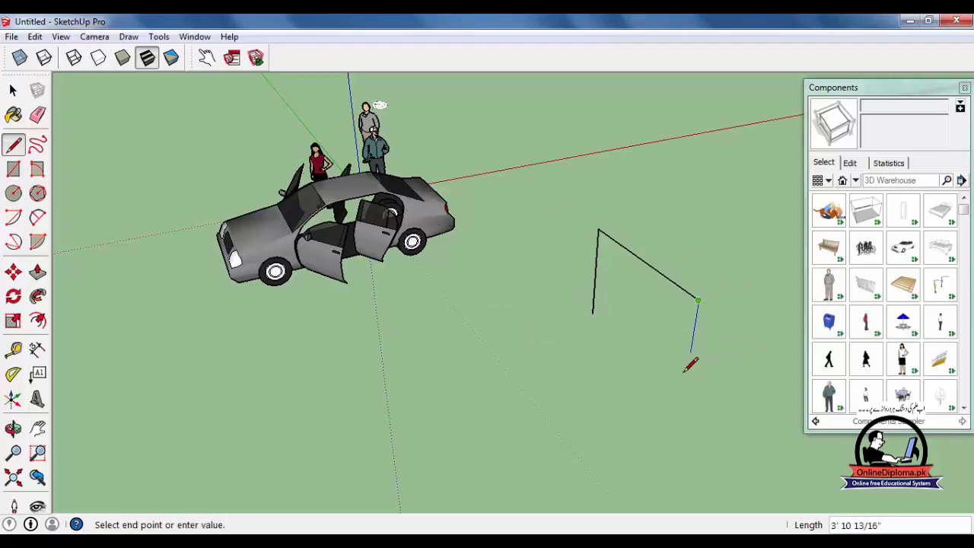
{"action": "left_click", "coordinate": [593, 313]}
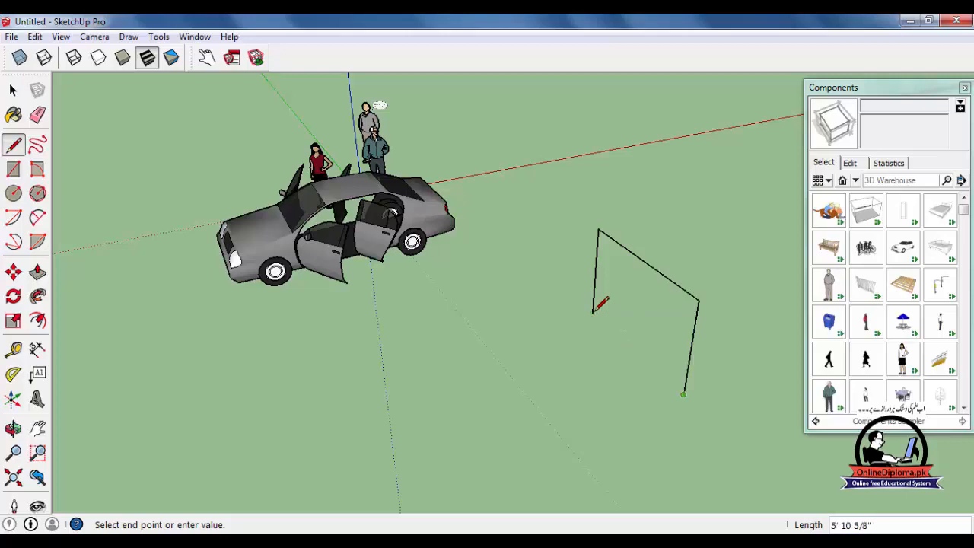
{"action": "left_click", "coordinate": [593, 312]}
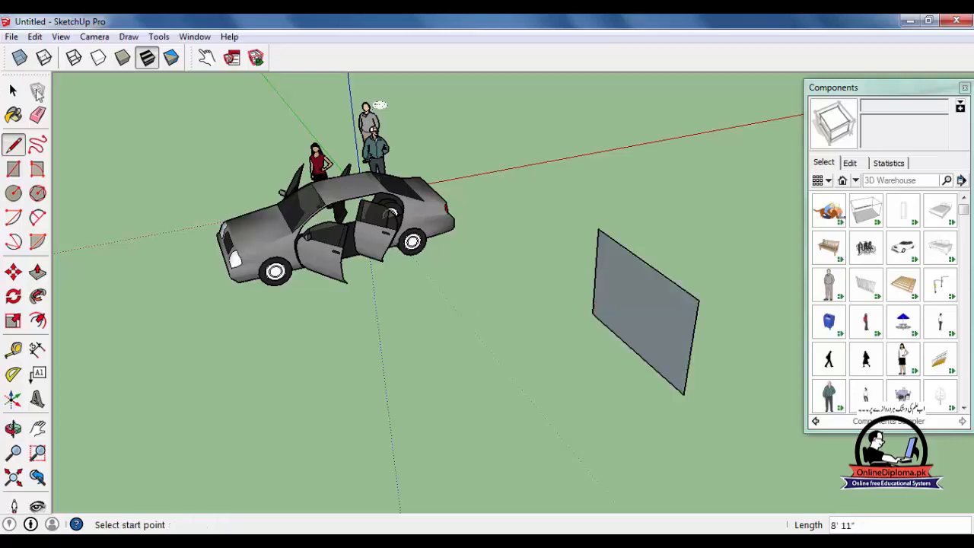
Reverse the upright wall face so its front side faces the viewer.
{"action": "left_click", "coordinate": [13, 90]}
{"action": "right_click", "coordinate": [655, 305]}
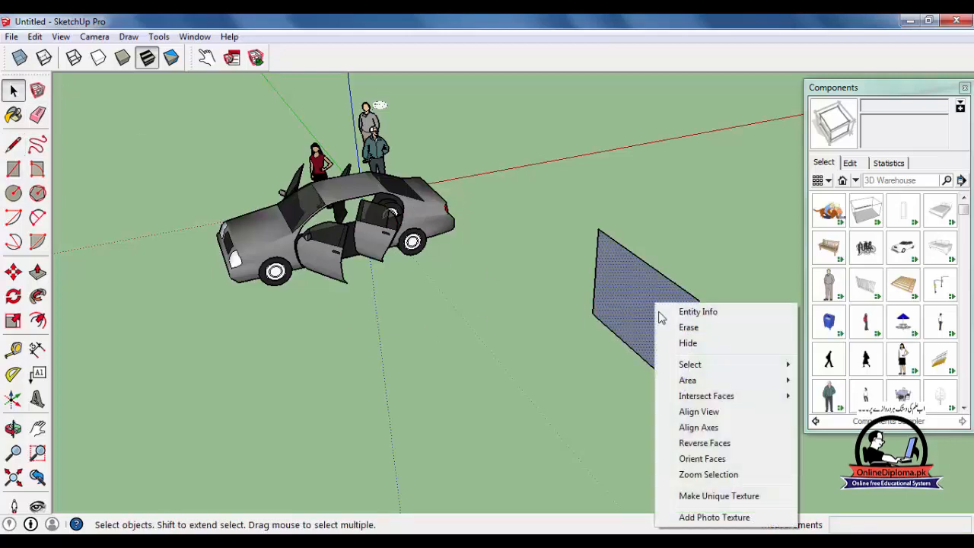
{"action": "left_click", "coordinate": [704, 443]}
Insert the Door Interior component on the wall face, standing on its bottom edge.
{"action": "scroll", "coordinate": [655, 365], "scroll_direction": "up", "scroll_amount": 1}
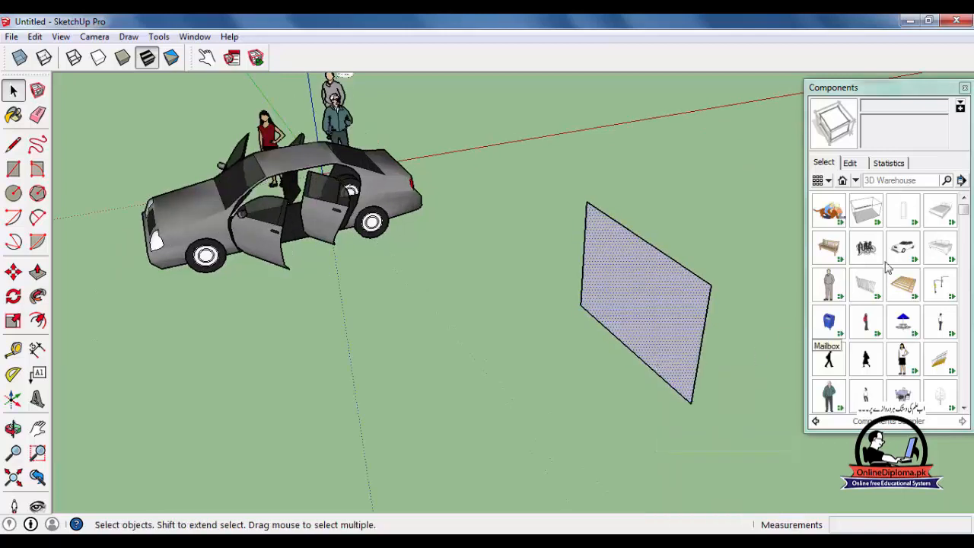
{"action": "left_click", "coordinate": [906, 212]}
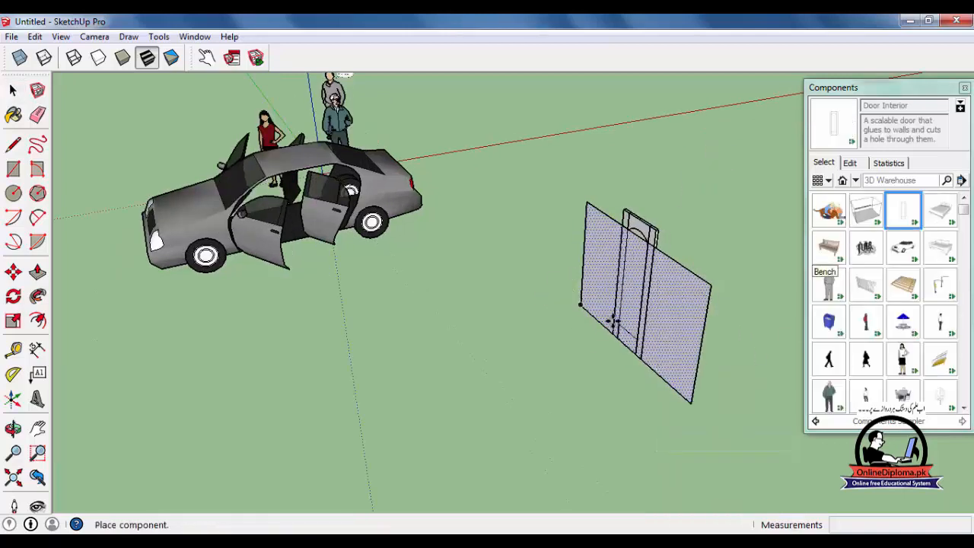
{"action": "left_click", "coordinate": [609, 320]}
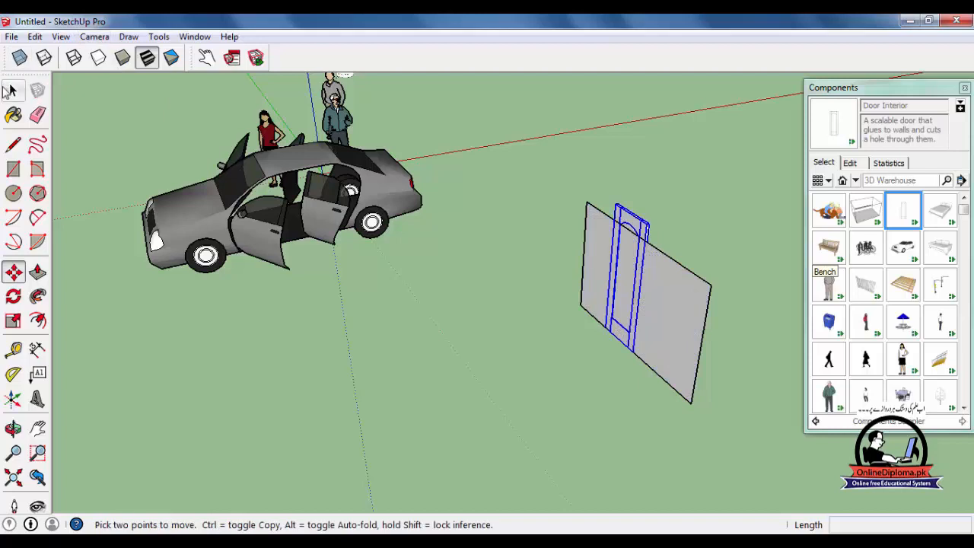
Raise the wall's top edge above the top of the door with the Move tool.
{"action": "left_click", "coordinate": [11, 91]}
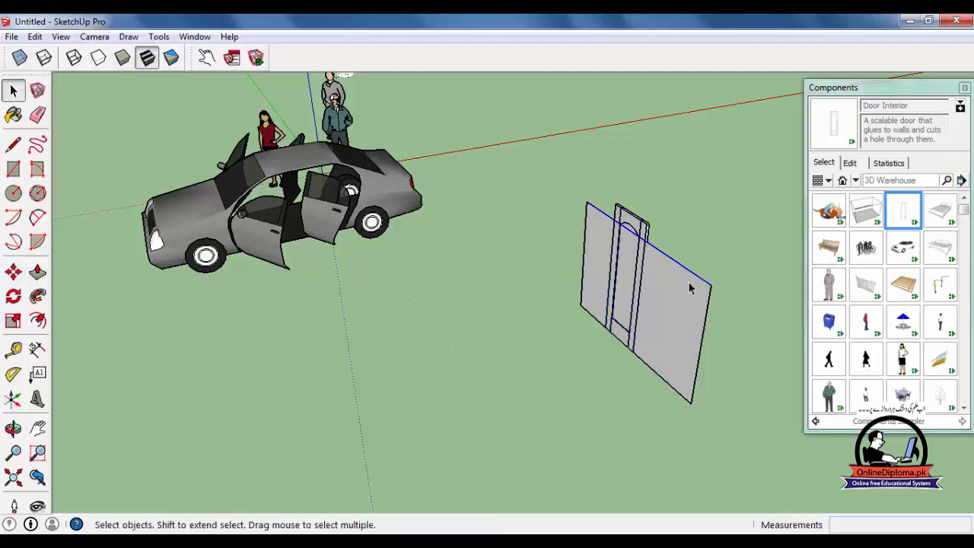
{"action": "key", "text": "m"}
{"action": "left_click", "coordinate": [710, 283]}
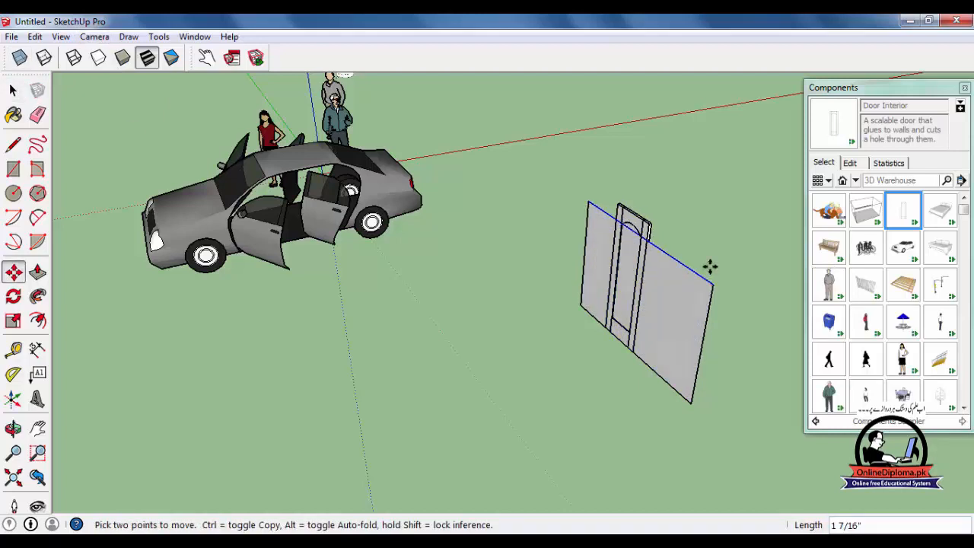
{"action": "middle_click_drag", "start_coordinate": [720, 220], "coordinate": [279, 274]}
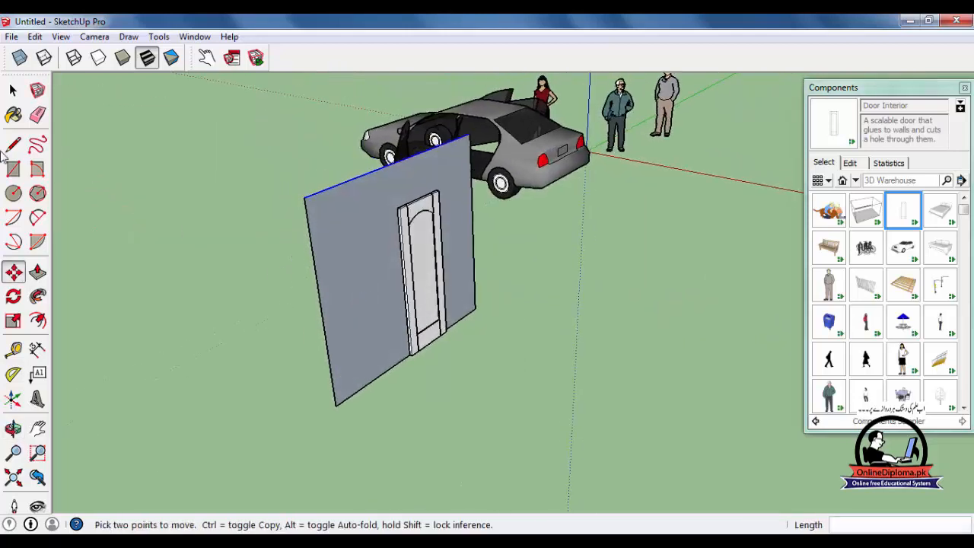
Swing the interior door in the wall open with the Interact tool.
{"action": "left_click", "coordinate": [9, 88]}
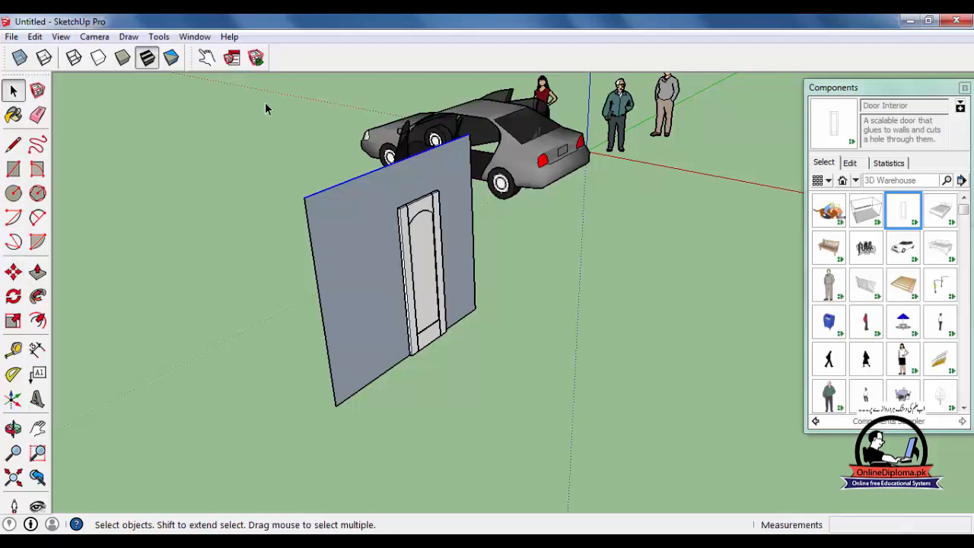
{"action": "left_click", "coordinate": [207, 58]}
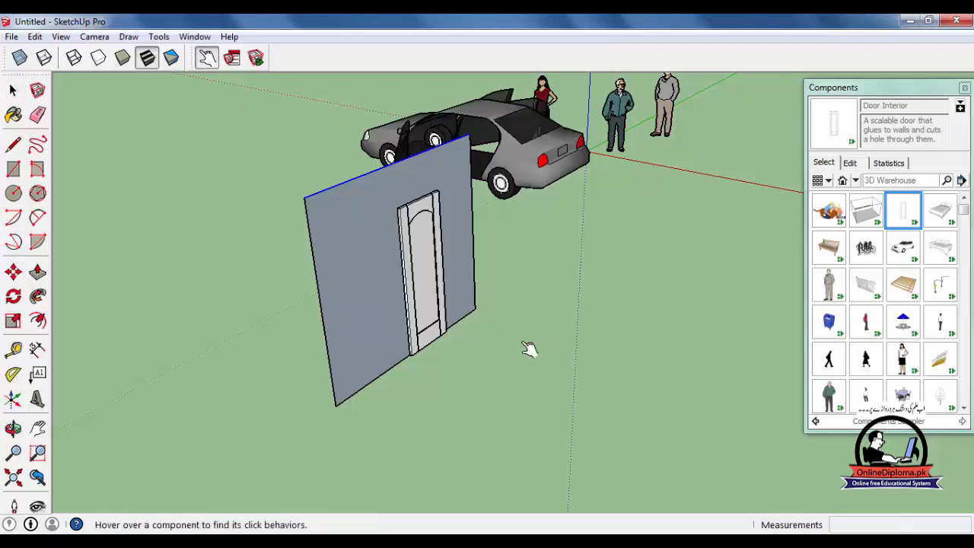
{"action": "left_click", "coordinate": [431, 282]}
{"action": "middle_click_drag", "start_coordinate": [432, 305], "coordinate": [44, 113]}
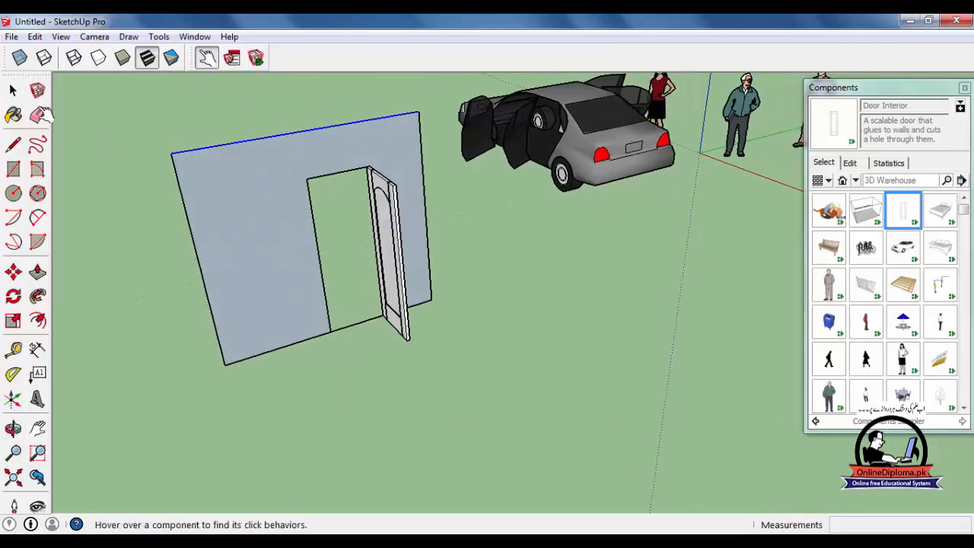
Select the open door component and check its component options.
{"action": "key", "text": "space"}
{"action": "left_click", "coordinate": [386, 244]}
{"action": "middle_click_drag", "start_coordinate": [386, 244], "coordinate": [525, 290]}
{"action": "left_click", "coordinate": [232, 58]}
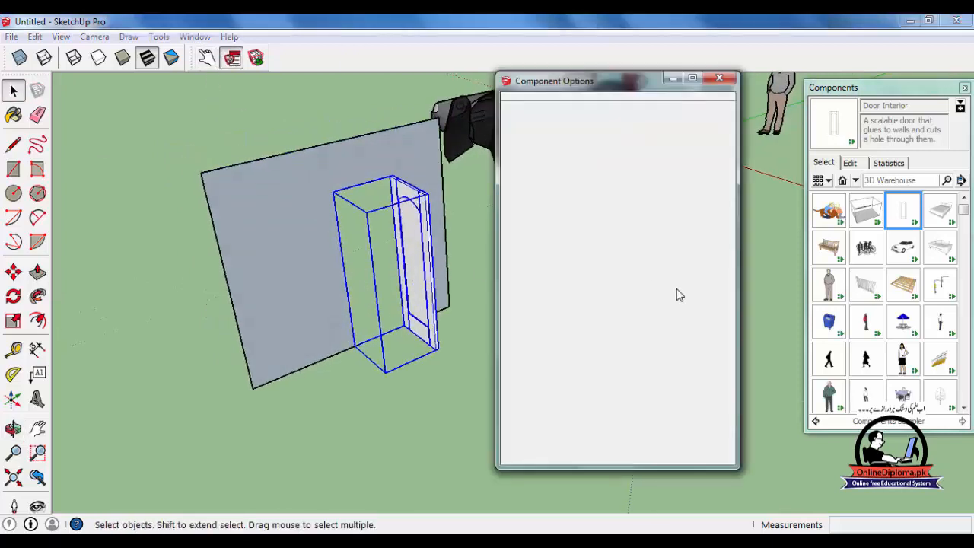
{"action": "left_click", "coordinate": [721, 79]}
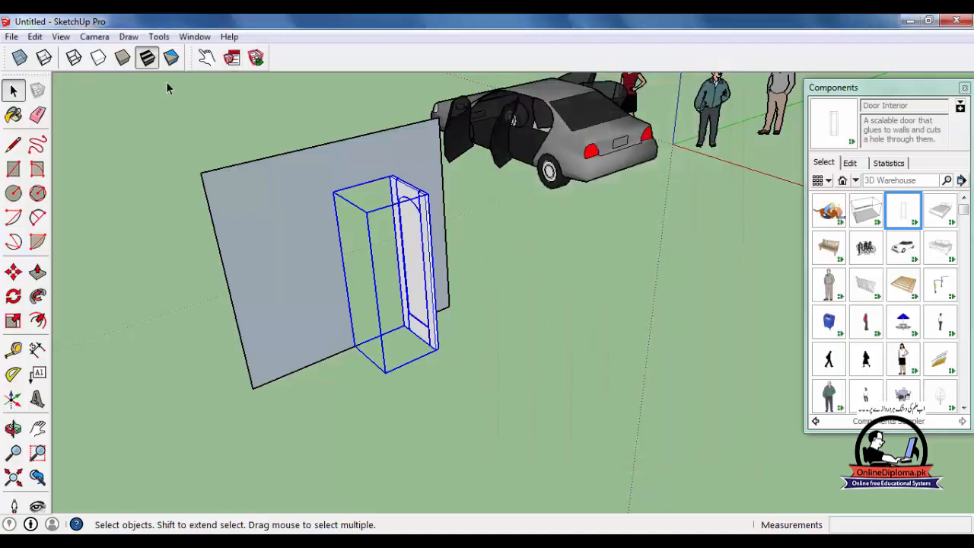
Swing the interior door shut with the Interact tool and check its component options again.
{"action": "left_click", "coordinate": [206, 57]}
{"action": "left_click", "coordinate": [424, 254]}
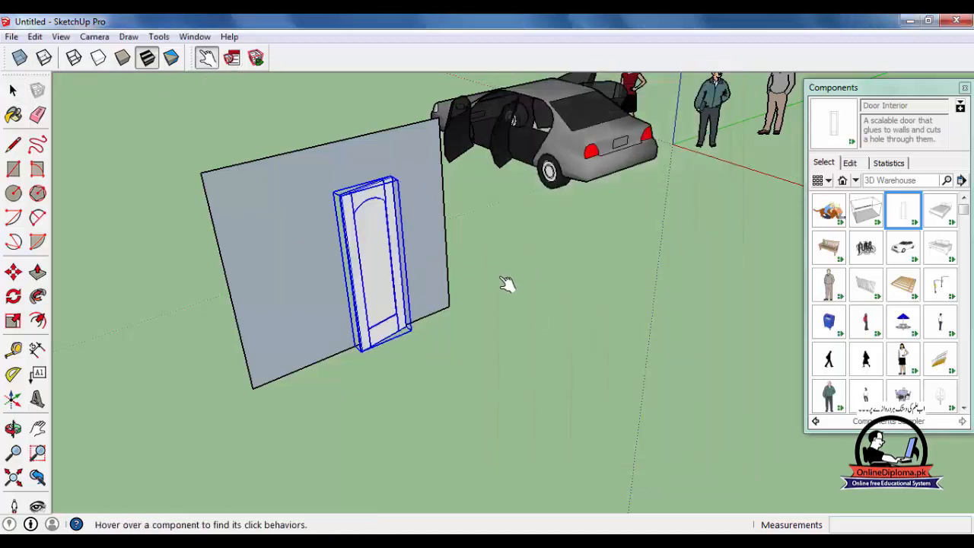
{"action": "left_click", "coordinate": [232, 58]}
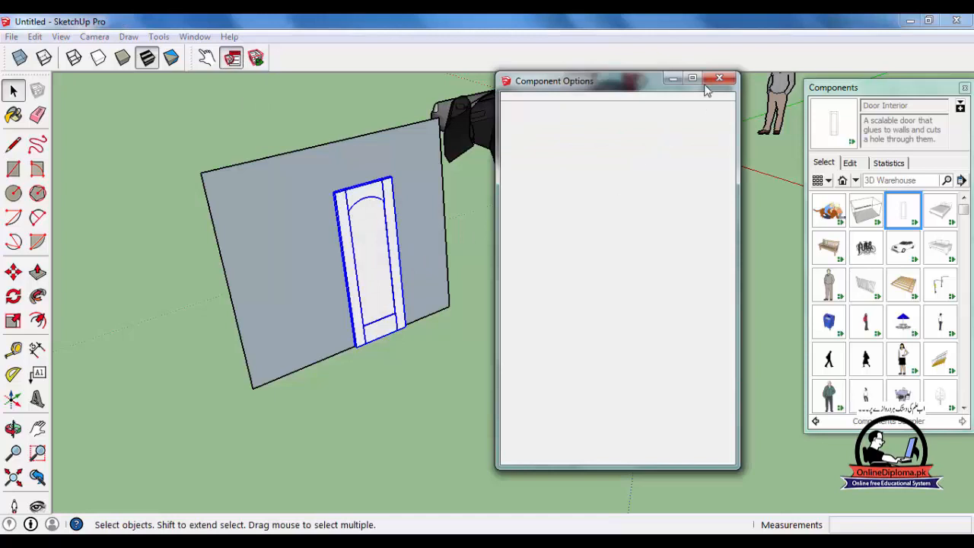
{"action": "left_click", "coordinate": [408, 274]}
{"action": "left_click", "coordinate": [361, 268]}
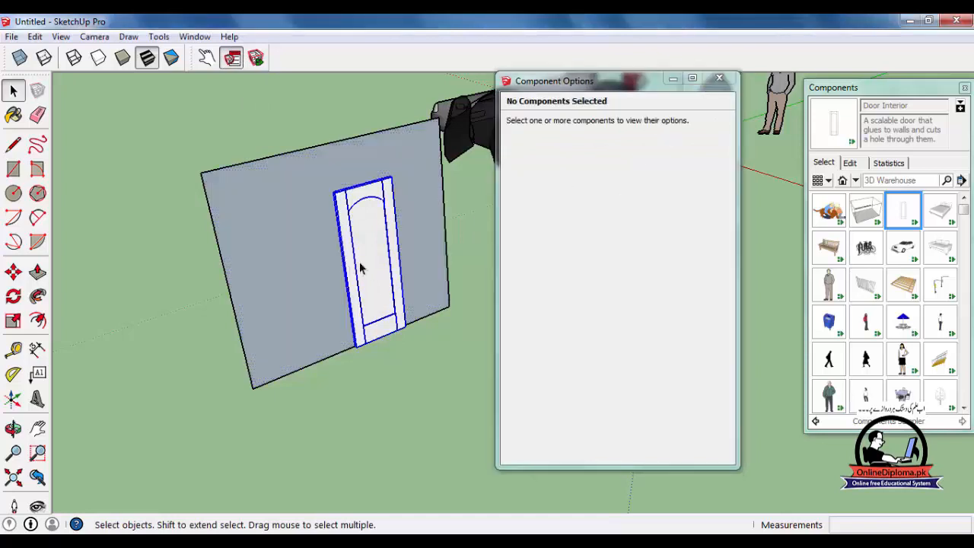
{"action": "left_click", "coordinate": [720, 77]}
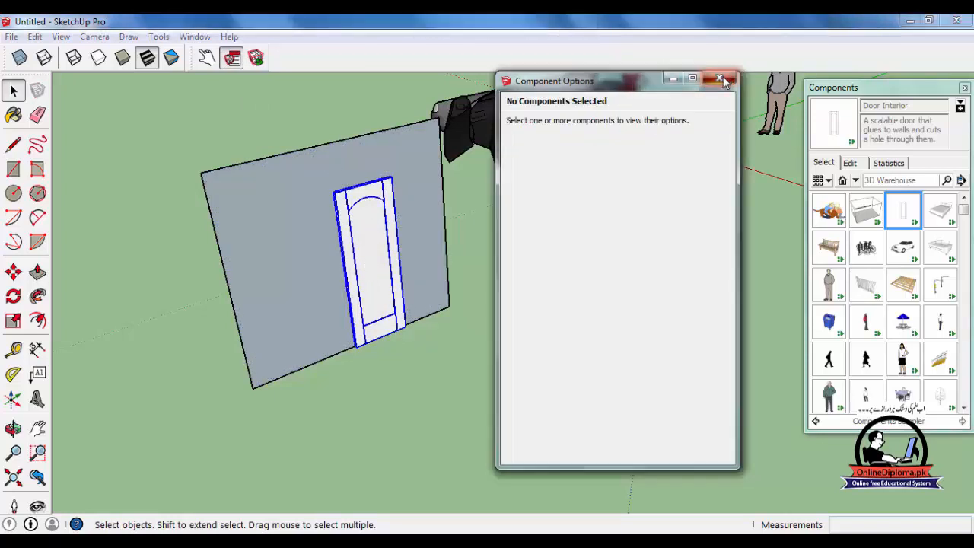
Examine the interior door's component attributes and its component options.
{"action": "left_click", "coordinate": [257, 57]}
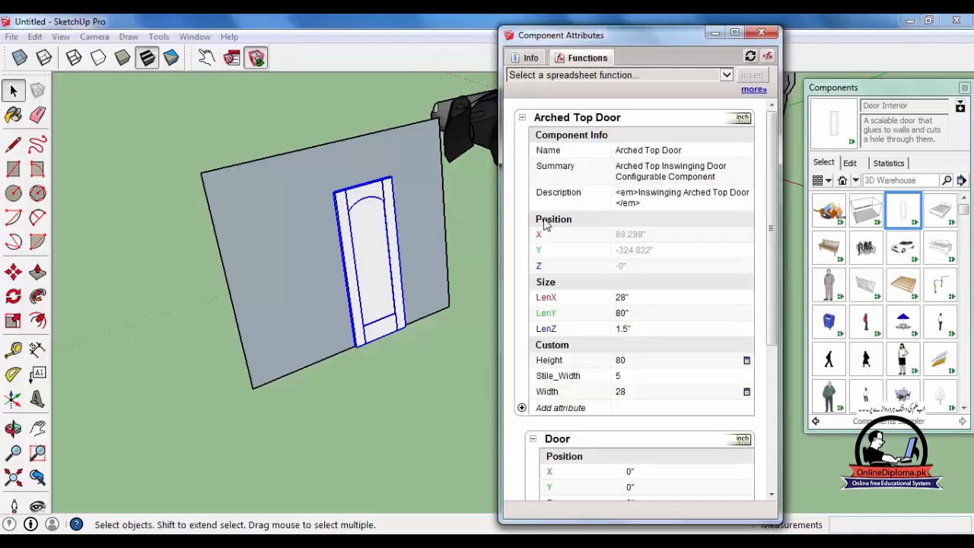
{"action": "left_click", "coordinate": [761, 33]}
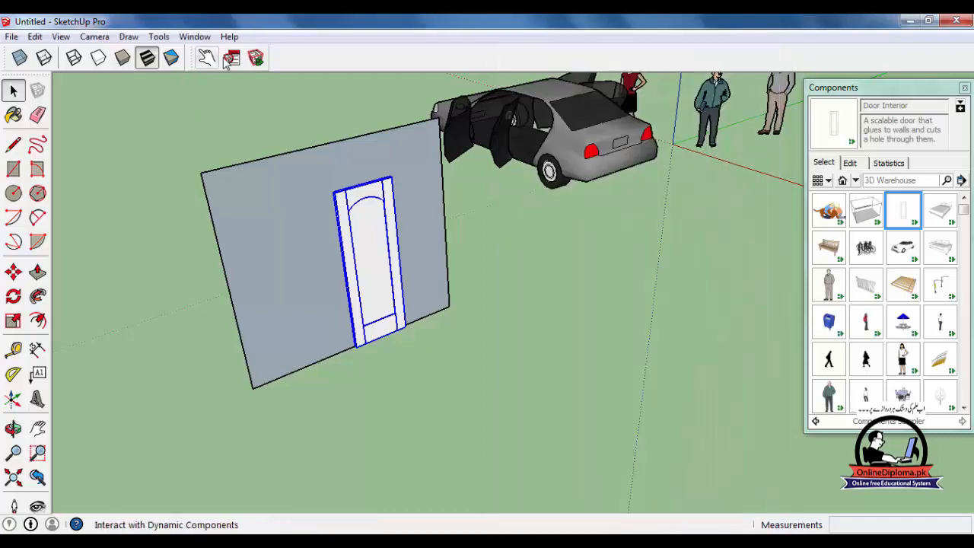
{"action": "left_click", "coordinate": [232, 57]}
{"action": "left_click", "coordinate": [720, 79]}
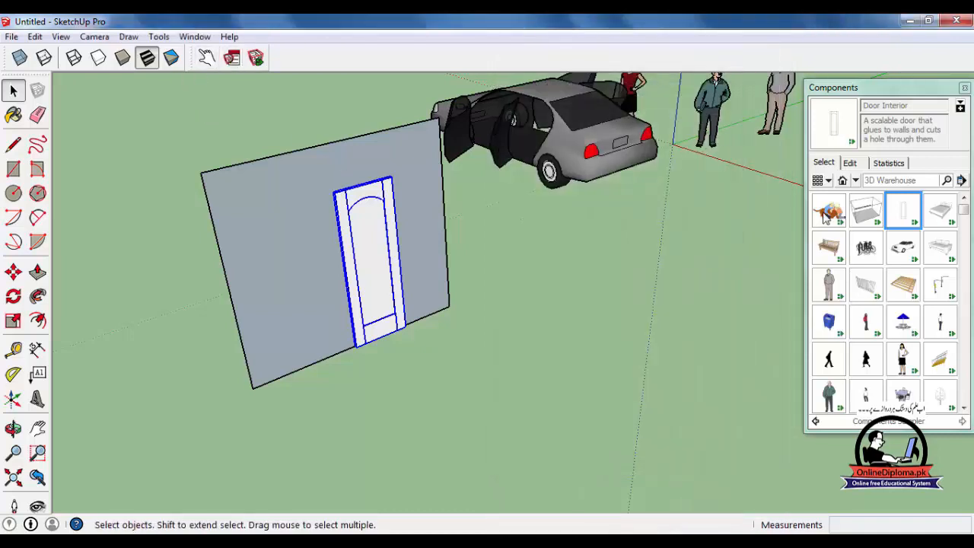
Insert the Bed component on the open ground beside the wall with the door.
{"action": "left_click", "coordinate": [941, 211]}
{"action": "scroll", "coordinate": [347, 419], "scroll_direction": "down", "scroll_amount": 3}
{"action": "left_click", "coordinate": [559, 385]}
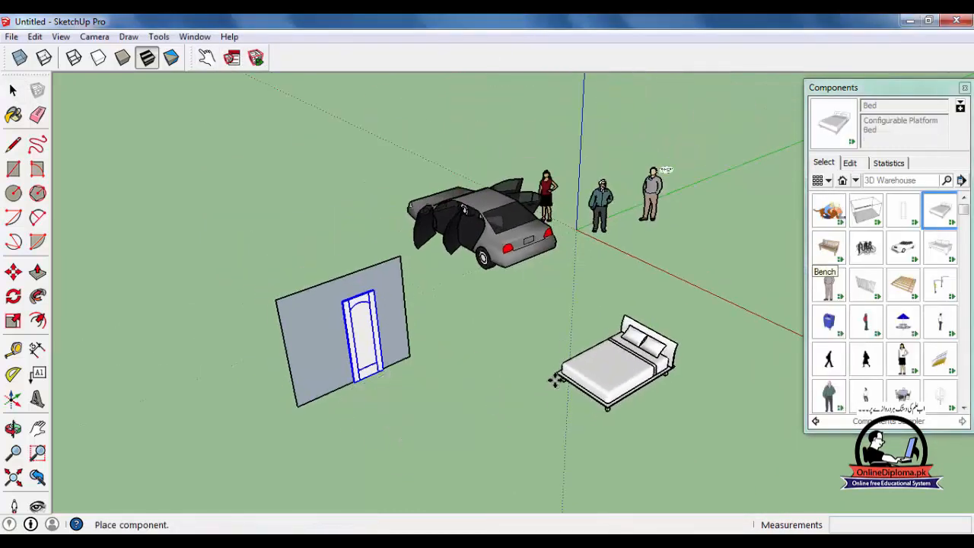
{"action": "key", "text": "m"}
{"action": "scroll", "coordinate": [615, 419], "scroll_direction": "up", "scroll_amount": 3}
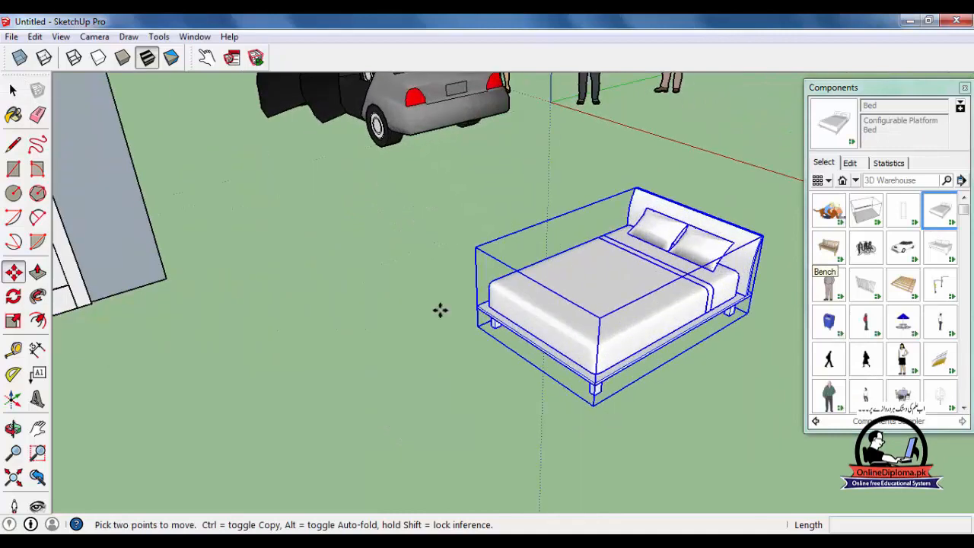
Cycle the bed through its model types with the Interact tool, ending on the widest three-pillow version.
{"action": "left_click", "coordinate": [206, 58]}
{"action": "left_click", "coordinate": [628, 286]}
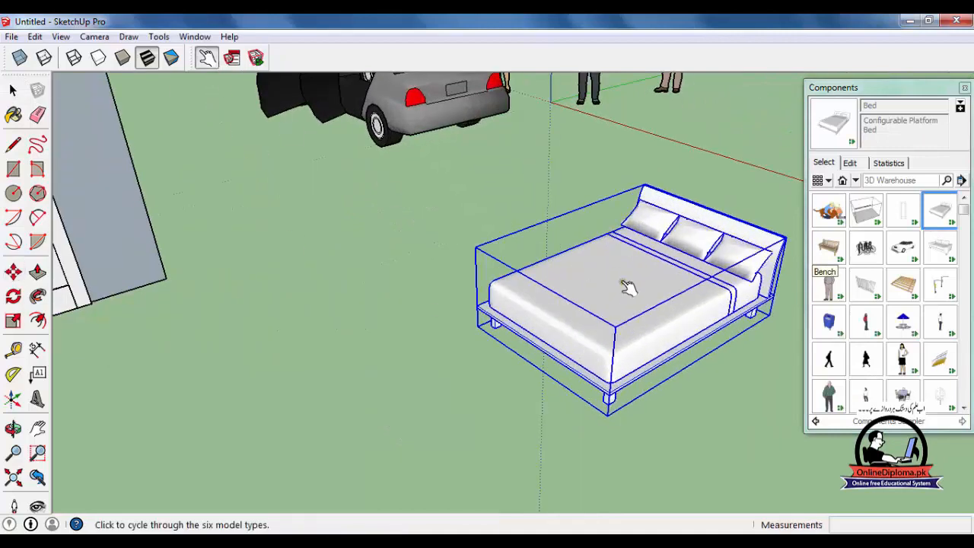
{"action": "left_click", "coordinate": [659, 305]}
{"action": "left_click", "coordinate": [661, 310]}
{"action": "left_click", "coordinate": [662, 320]}
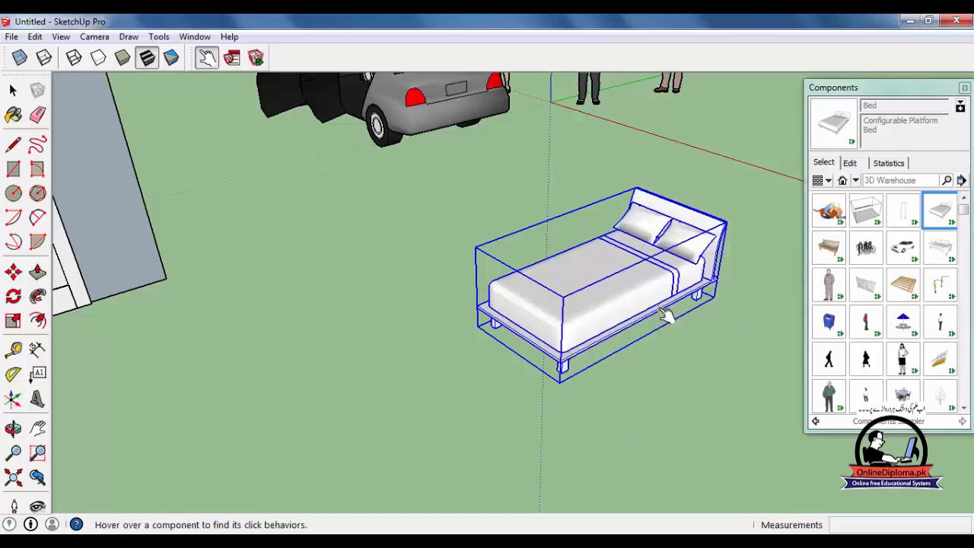
{"action": "left_click", "coordinate": [647, 295]}
{"action": "left_click", "coordinate": [646, 296]}
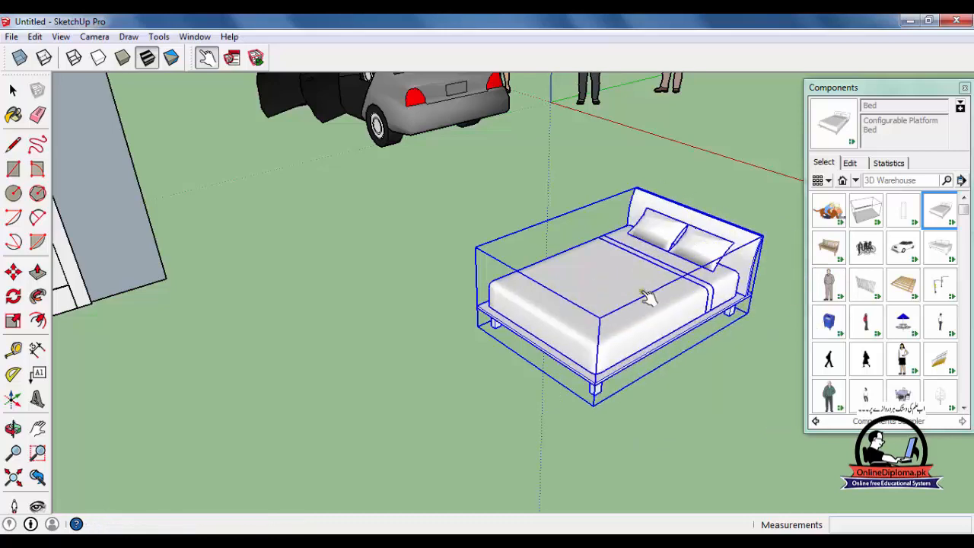
{"action": "left_click", "coordinate": [647, 297]}
{"action": "left_click", "coordinate": [647, 297]}
{"action": "left_click", "coordinate": [647, 297]}
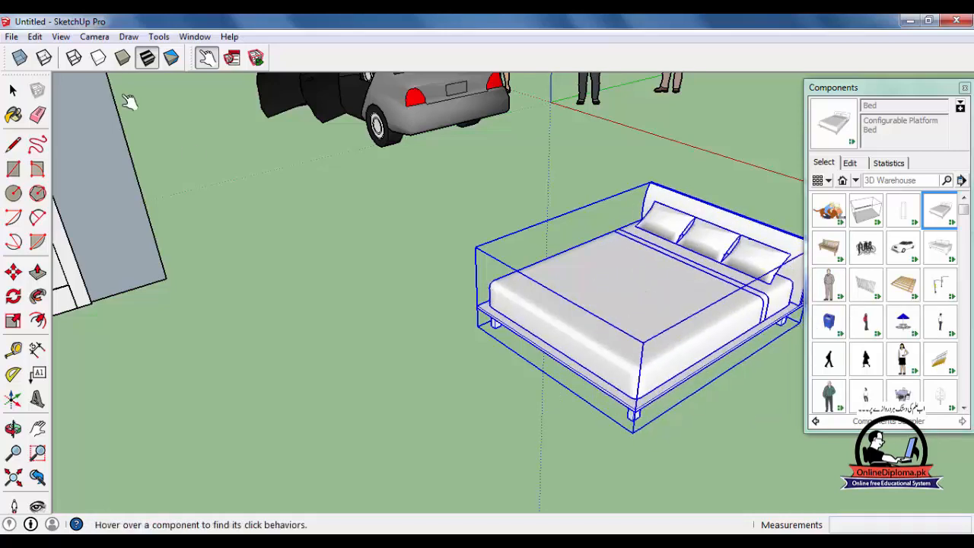
View the three-pillow bed's component options in a maximized window and close them.
{"action": "left_click", "coordinate": [240, 61]}
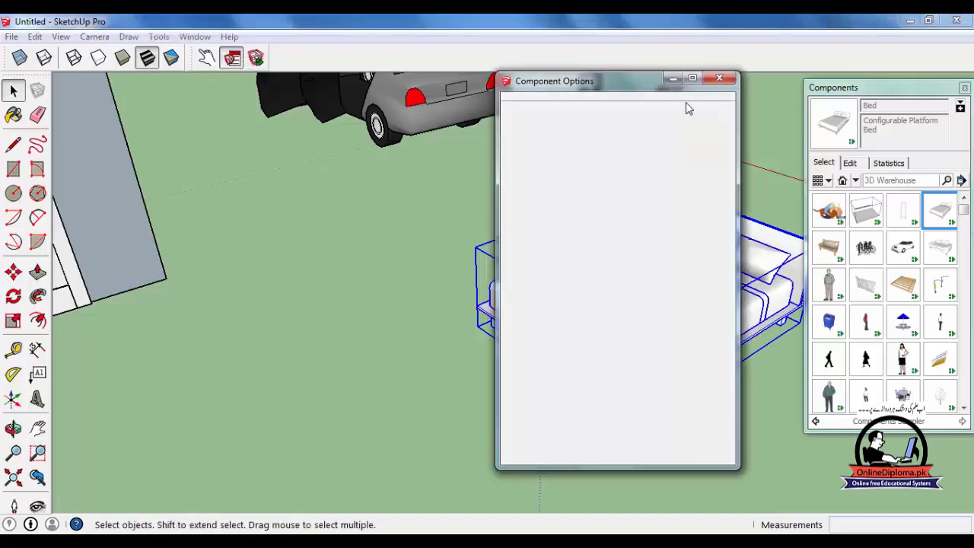
{"action": "double_click", "coordinate": [639, 82]}
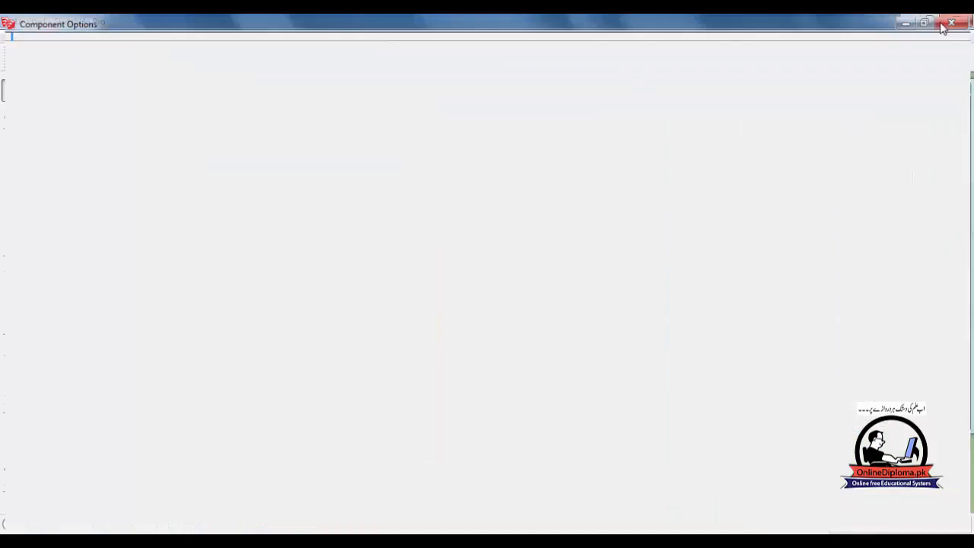
{"action": "left_click", "coordinate": [955, 21]}
Start a new drawing, discarding the current model, and delete the default standing figure.
{"action": "mouse_move", "coordinate": [555, 304]}
{"action": "middle_mouse_down"}
{"action": "mouse_move", "coordinate": [263, 345]}
{"action": "mouse_move", "coordinate": [404, 335]}
{"action": "middle_mouse_up"}
{"action": "left_click", "coordinate": [10, 37]}
{"action": "left_click", "coordinate": [23, 51]}
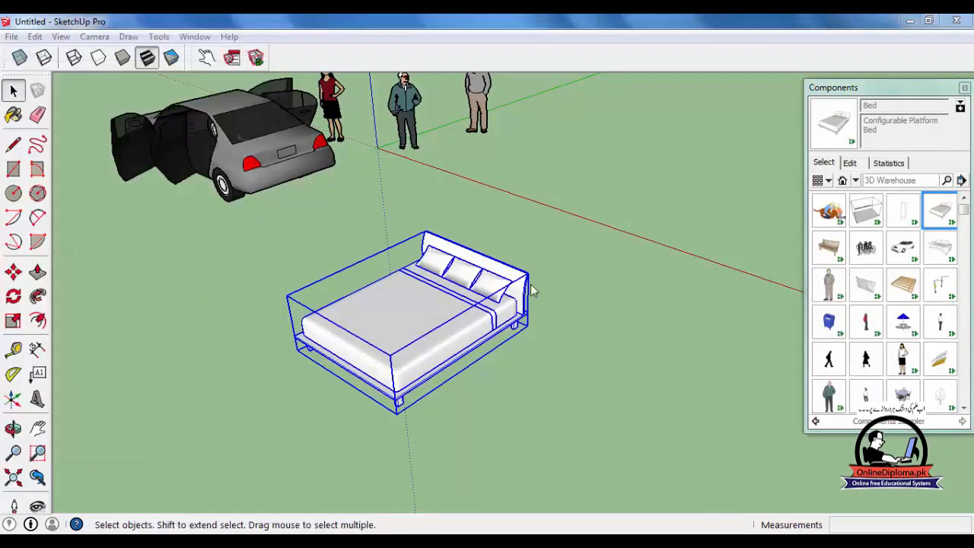
{"action": "left_click", "coordinate": [499, 311]}
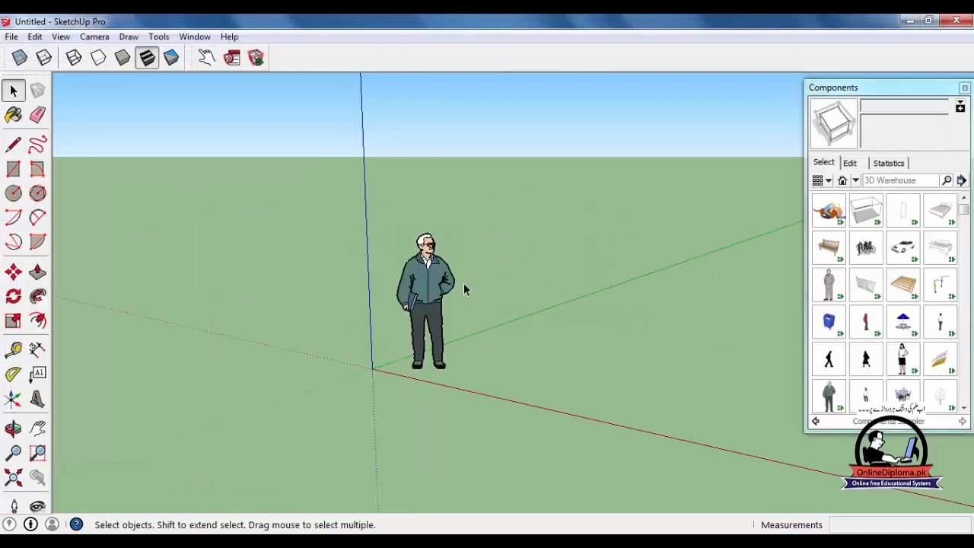
{"action": "key", "text": "Delete"}
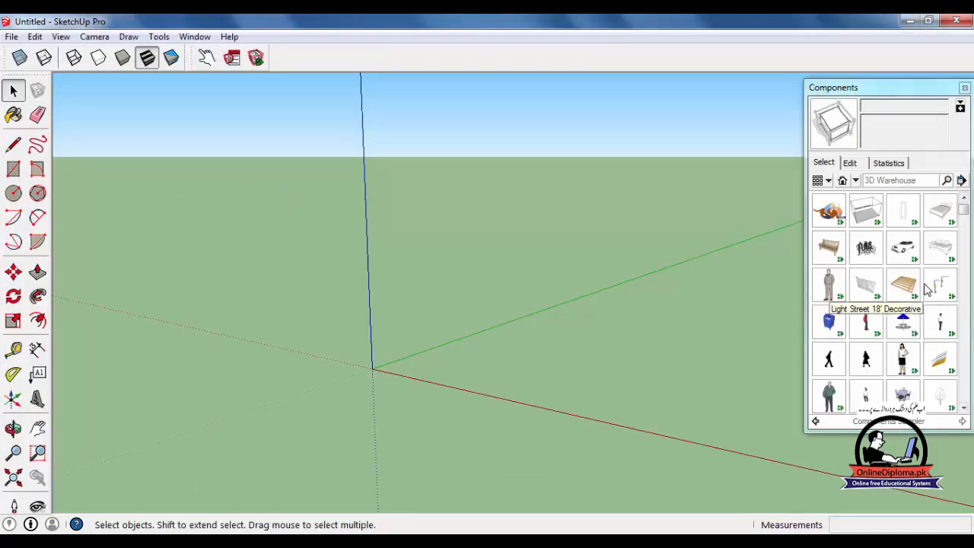
Insert the Bed component on the ground near the origin and check its component options.
{"action": "left_click", "coordinate": [941, 210]}
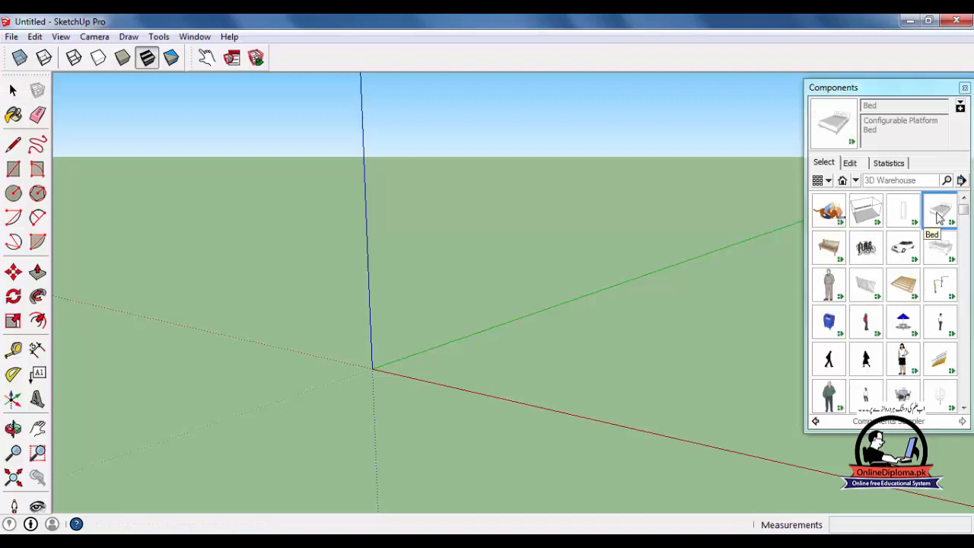
{"action": "left_click", "coordinate": [448, 382]}
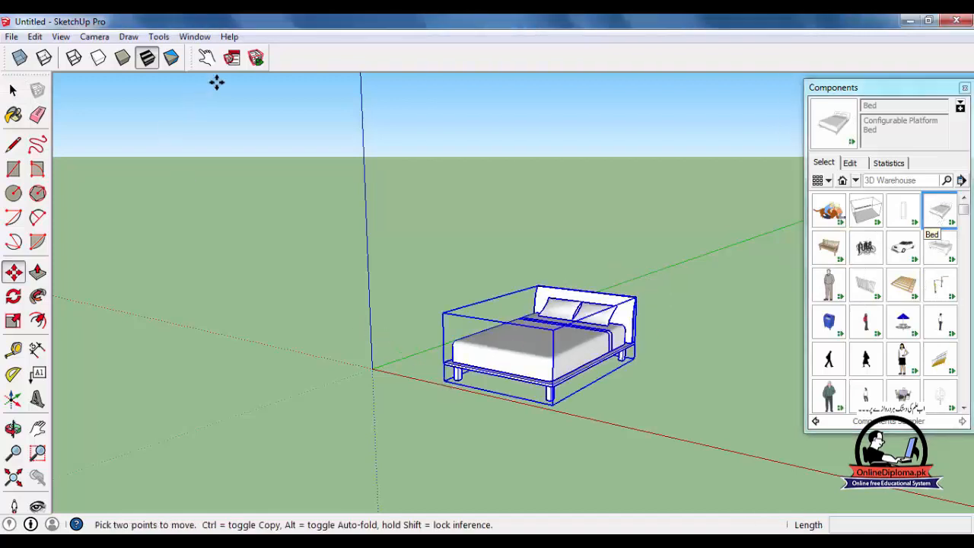
{"action": "left_click", "coordinate": [232, 58]}
{"action": "left_click", "coordinate": [724, 78]}
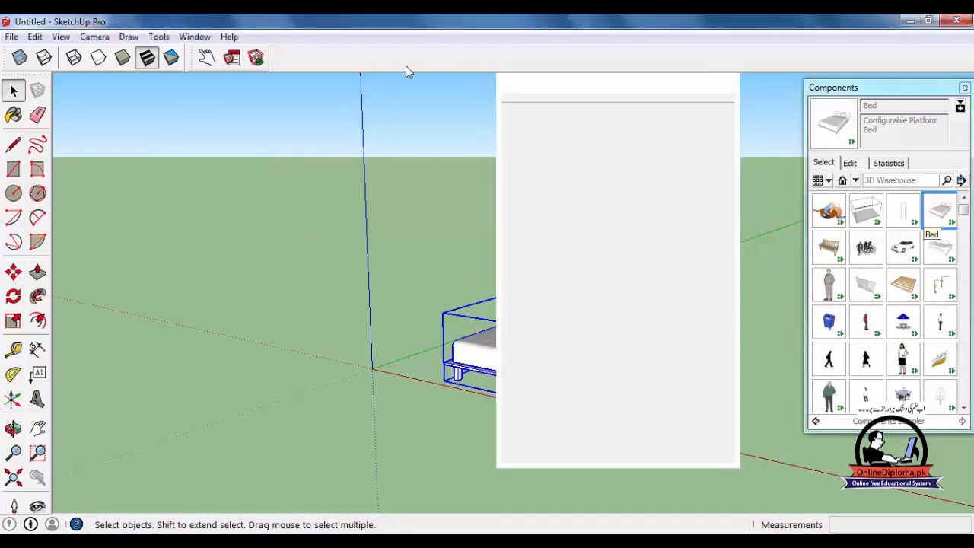
Open the bed's component attributes and examine the display rule and tool tip of its onClick attribute.
{"action": "left_click", "coordinate": [256, 58]}
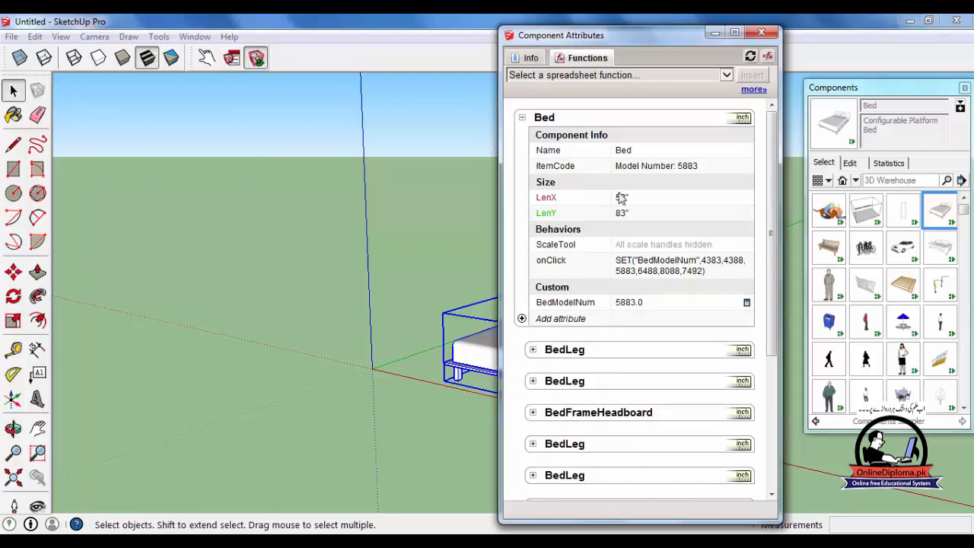
{"action": "left_click", "coordinate": [628, 275]}
{"action": "left_click", "coordinate": [747, 260]}
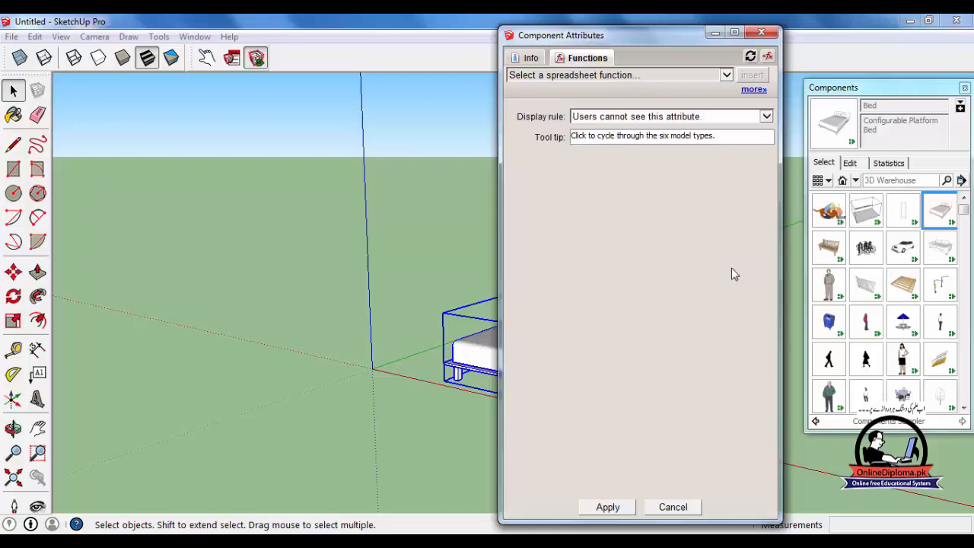
{"action": "left_click", "coordinate": [687, 117]}
{"action": "left_click", "coordinate": [695, 127]}
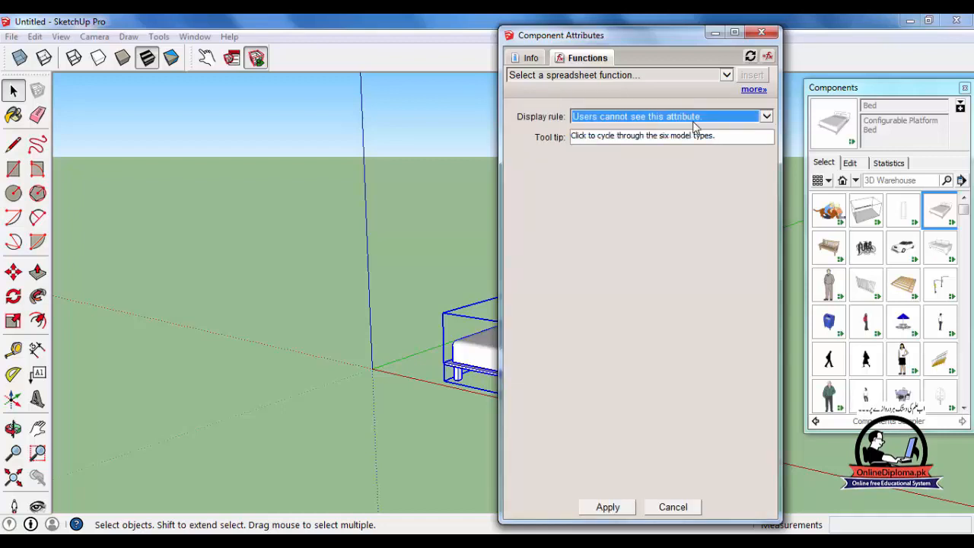
{"action": "left_click", "coordinate": [752, 57]}
Review the info on the bed's onClick, LenX and Name attributes and expand the BedFrameHeadboard attributes.
{"action": "left_click", "coordinate": [533, 61]}
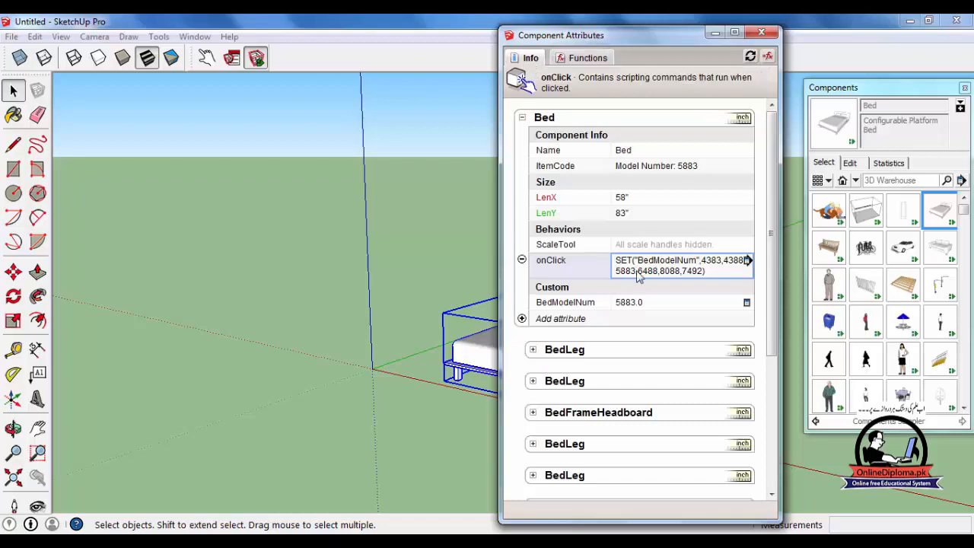
{"action": "left_click", "coordinate": [632, 202]}
{"action": "left_click", "coordinate": [648, 152]}
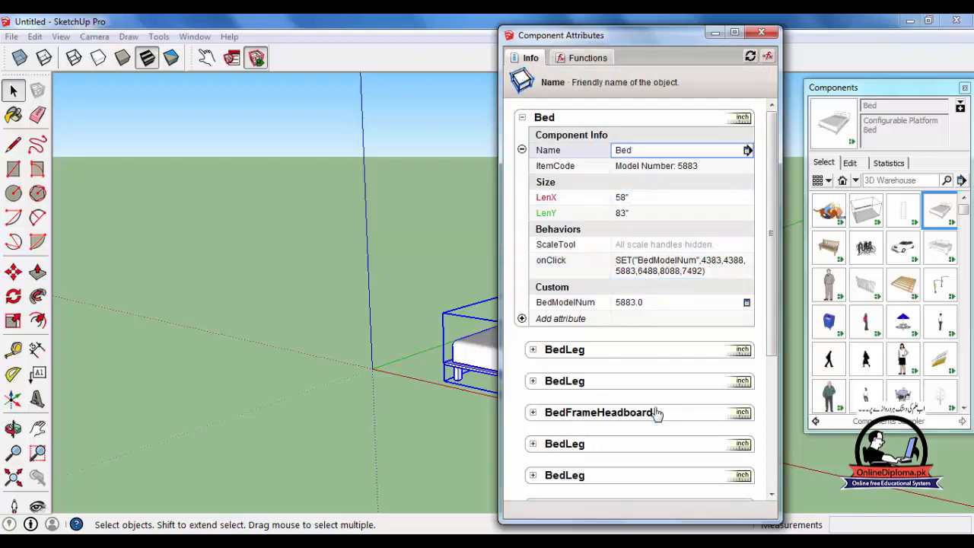
{"action": "left_click", "coordinate": [535, 413]}
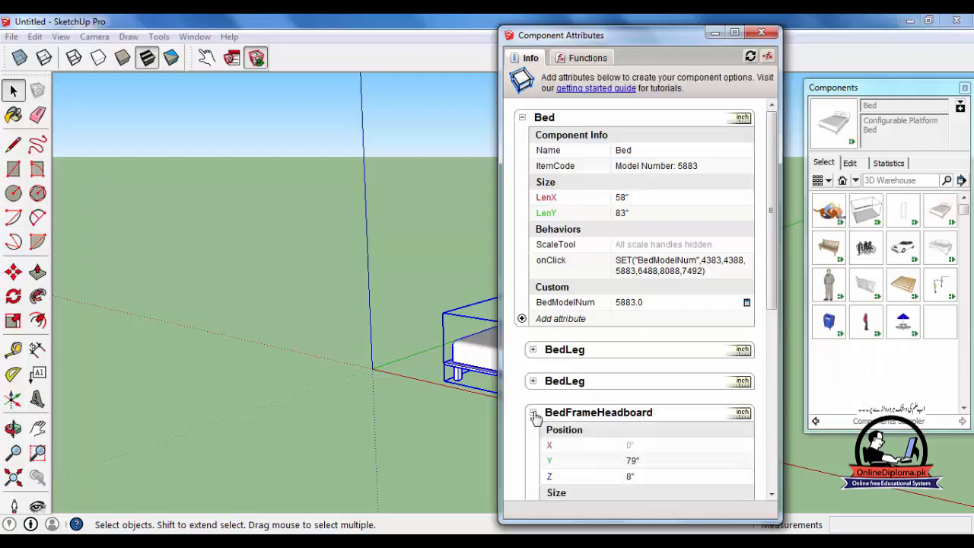
Finish reviewing the BedFrameHeadboard attributes, close the component attributes, and trigger the bed's click behavior with the Interact tool.
{"action": "scroll", "coordinate": [700, 332], "scroll_direction": "down", "scroll_amount": 3}
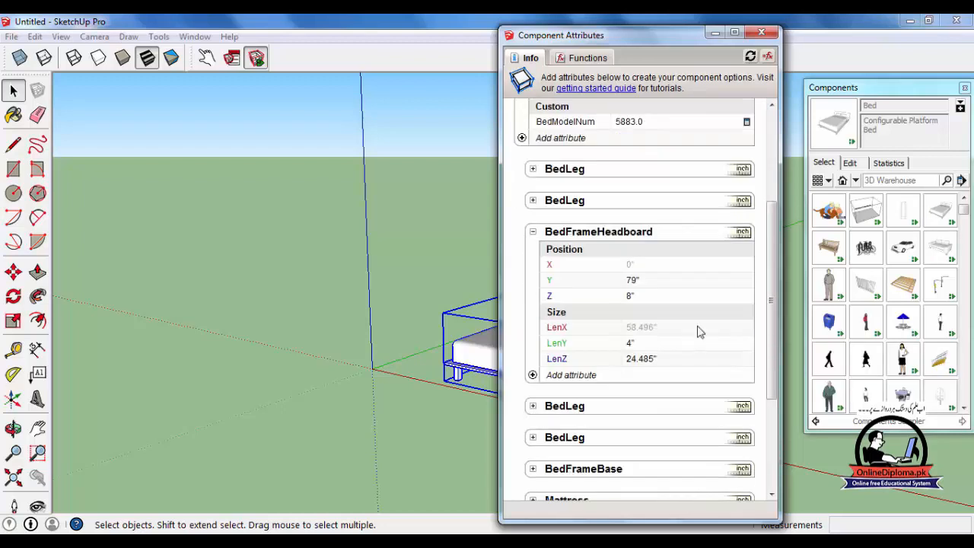
{"action": "left_click", "coordinate": [761, 34]}
{"action": "middle_click_drag", "start_coordinate": [459, 381], "coordinate": [446, 384]}
{"action": "left_click", "coordinate": [206, 57]}
{"action": "left_click", "coordinate": [528, 380]}
{"action": "left_click", "coordinate": [601, 373]}
{"action": "left_click", "coordinate": [601, 373]}
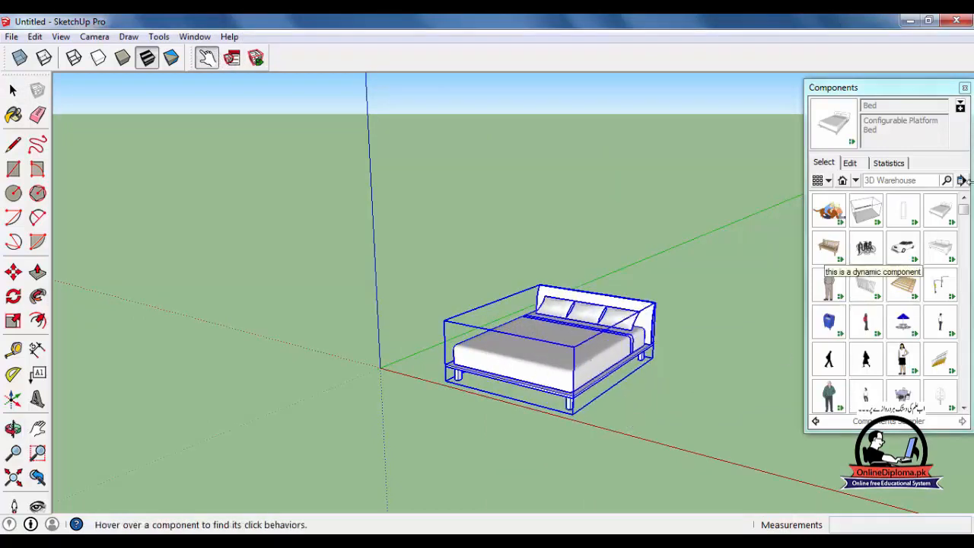
Insert the Couch Modern component on the ground beside the bed and stretch it along the red axis by a factor of 2.50.
{"action": "left_click", "coordinate": [941, 246]}
{"action": "left_click", "coordinate": [149, 418]}
{"action": "middle_click_drag", "start_coordinate": [237, 435], "coordinate": [367, 347]}
{"action": "key", "text": "s"}
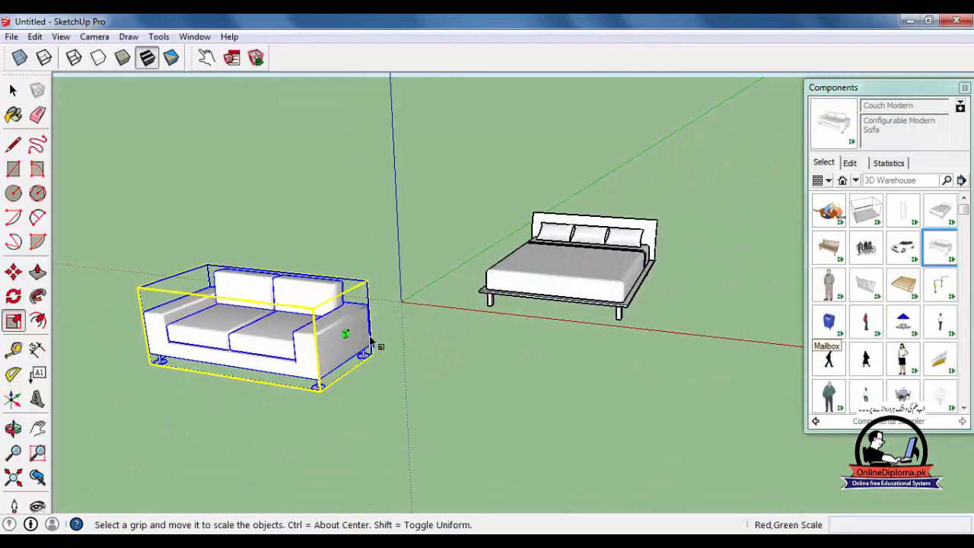
{"action": "left_click_drag", "start_coordinate": [344, 333], "coordinate": [666, 392]}
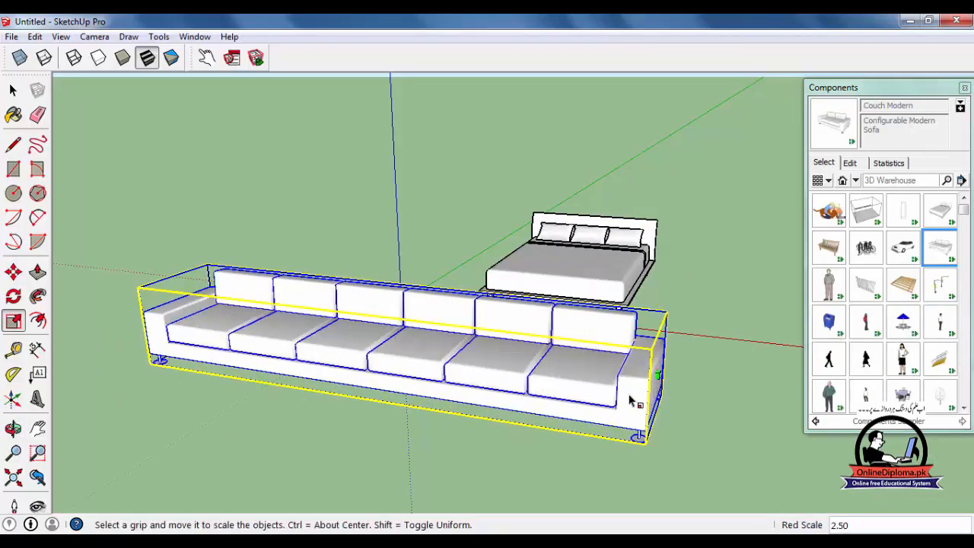
Lengthen the couch further along the red axis until it has seven seats.
{"action": "middle_click_drag", "start_coordinate": [619, 404], "coordinate": [553, 328]}
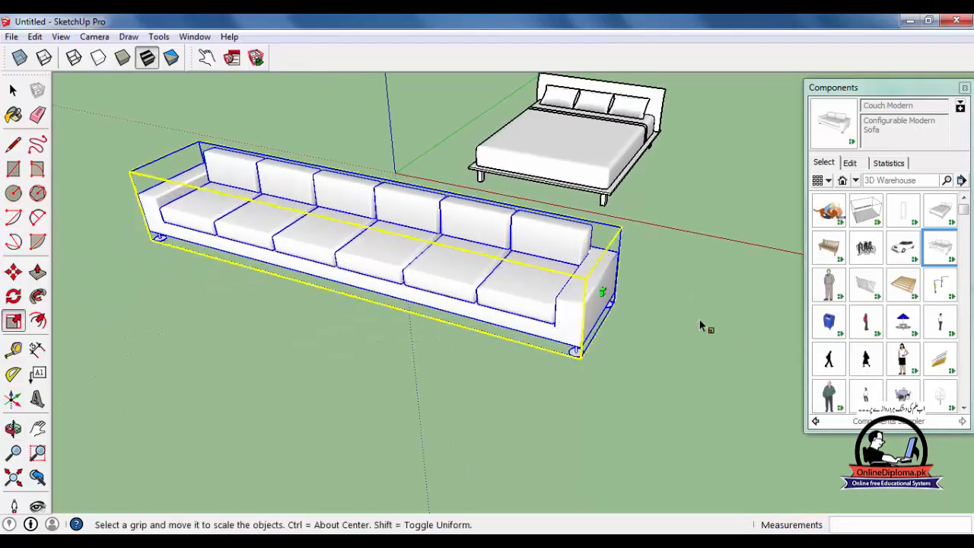
{"action": "left_click_drag", "start_coordinate": [609, 298], "coordinate": [537, 329]}
{"action": "key", "text": "Escape"}
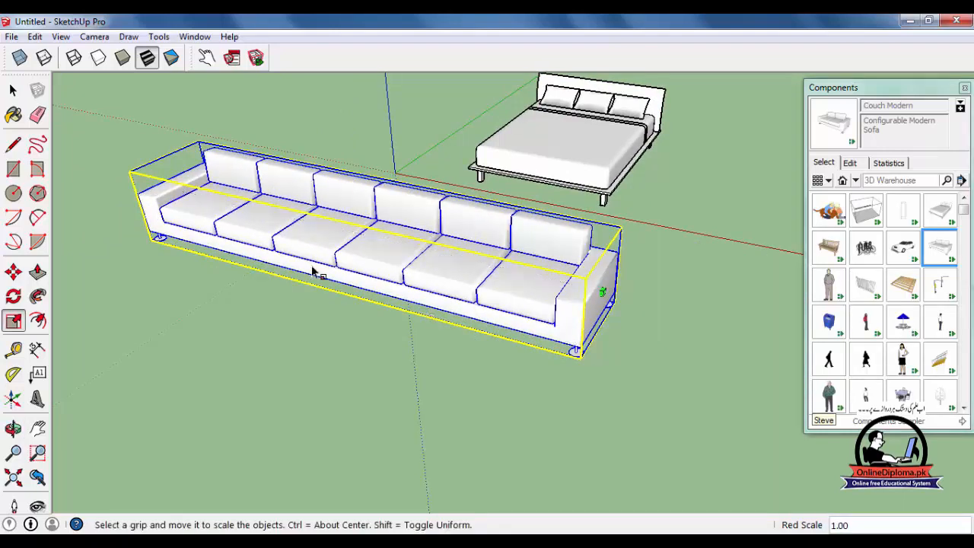
{"action": "scroll", "coordinate": [447, 341], "scroll_direction": "down", "scroll_amount": 2}
{"action": "left_click_drag", "start_coordinate": [551, 305], "coordinate": [742, 376]}
{"action": "scroll", "coordinate": [723, 392], "scroll_direction": "down", "scroll_amount": 2}
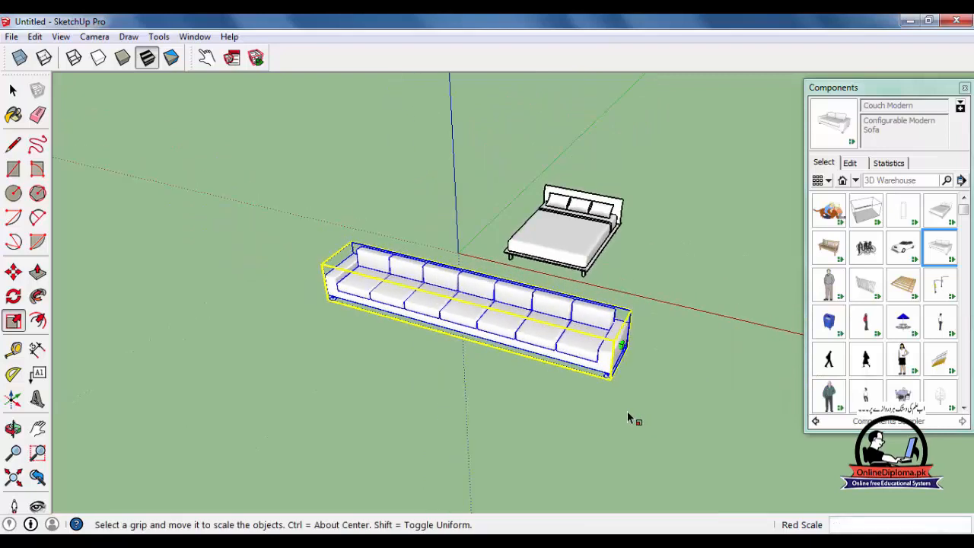
{"action": "middle_click_drag", "start_coordinate": [631, 418], "coordinate": [414, 353], "text": "shift"}
{"action": "left_click_drag", "start_coordinate": [550, 322], "coordinate": [696, 362]}
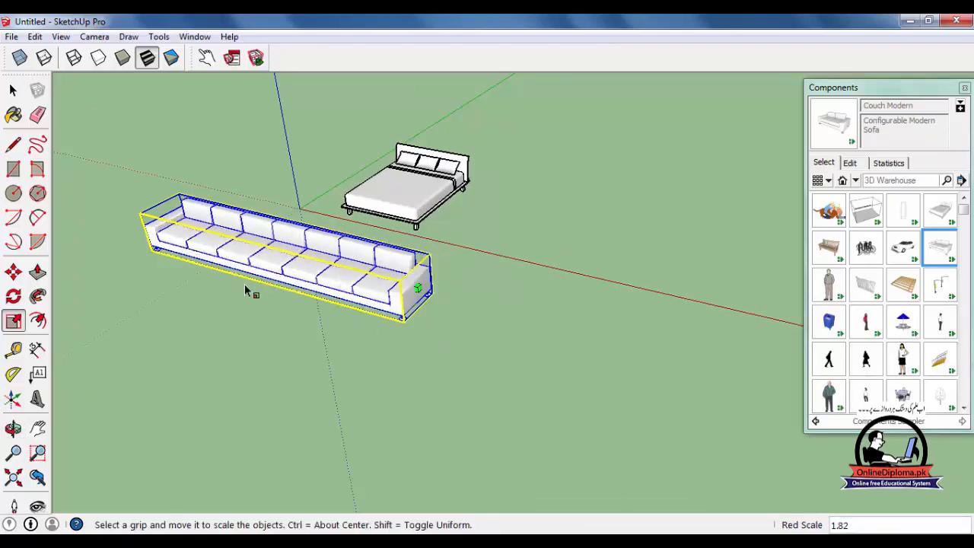
Shrink the couch along the red axis to a single-seat armchair.
{"action": "scroll", "coordinate": [244, 290], "scroll_direction": "up", "scroll_amount": 2}
{"action": "left_click_drag", "start_coordinate": [517, 285], "coordinate": [167, 201]}
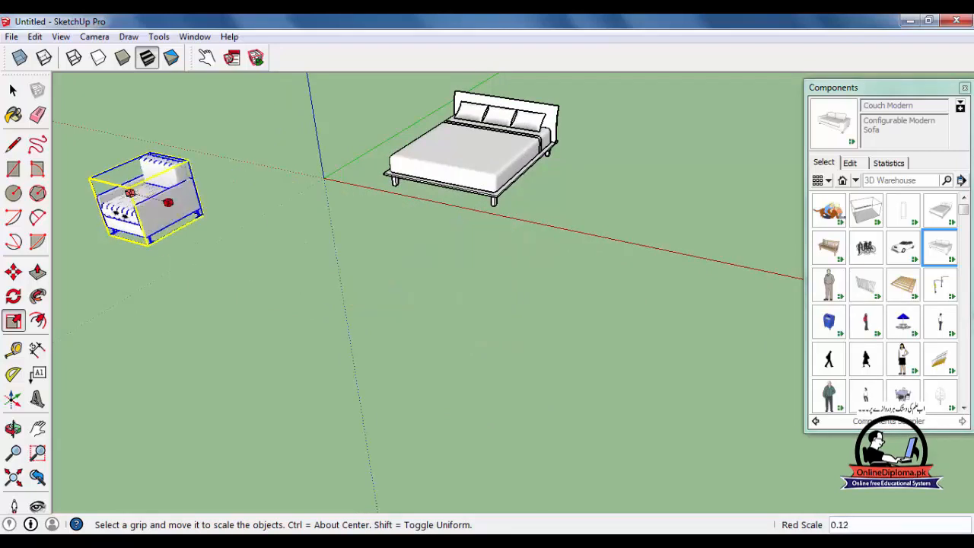
{"action": "middle_click_drag", "start_coordinate": [167, 202], "coordinate": [548, 327]}
{"action": "middle_click_drag", "start_coordinate": [387, 313], "coordinate": [560, 357]}
Insert the Fence component on the ground between the armchair and the bed's foot end and stretch it along the red axis by 1.84.
{"action": "left_click", "coordinate": [866, 285]}
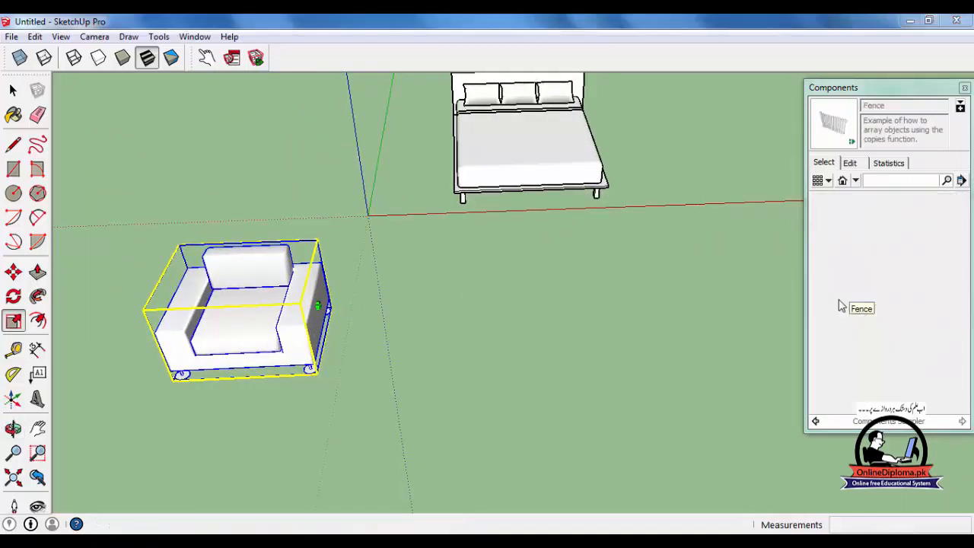
{"action": "left_click", "coordinate": [443, 361]}
{"action": "middle_click_drag", "start_coordinate": [507, 371], "coordinate": [522, 370]}
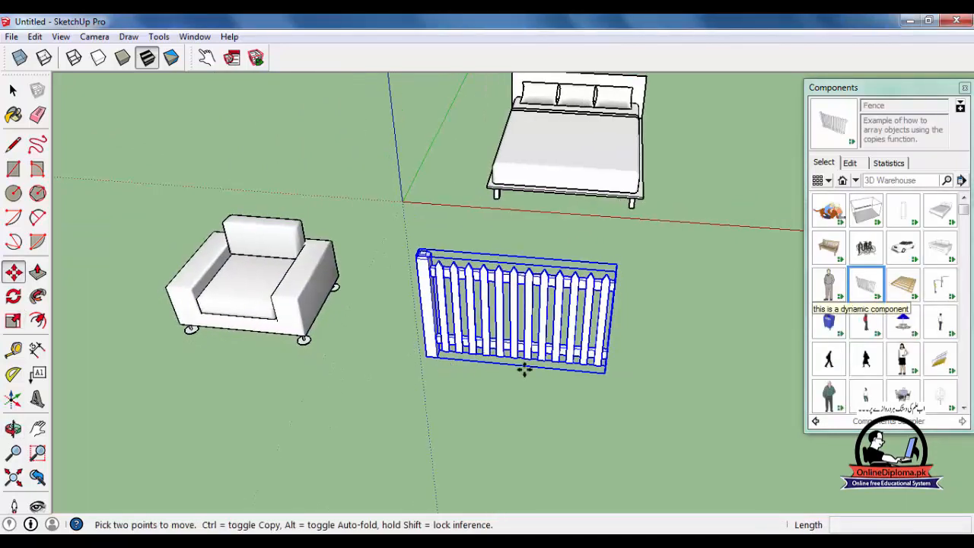
{"action": "key", "text": "s"}
{"action": "left_click_drag", "start_coordinate": [625, 327], "coordinate": [772, 331]}
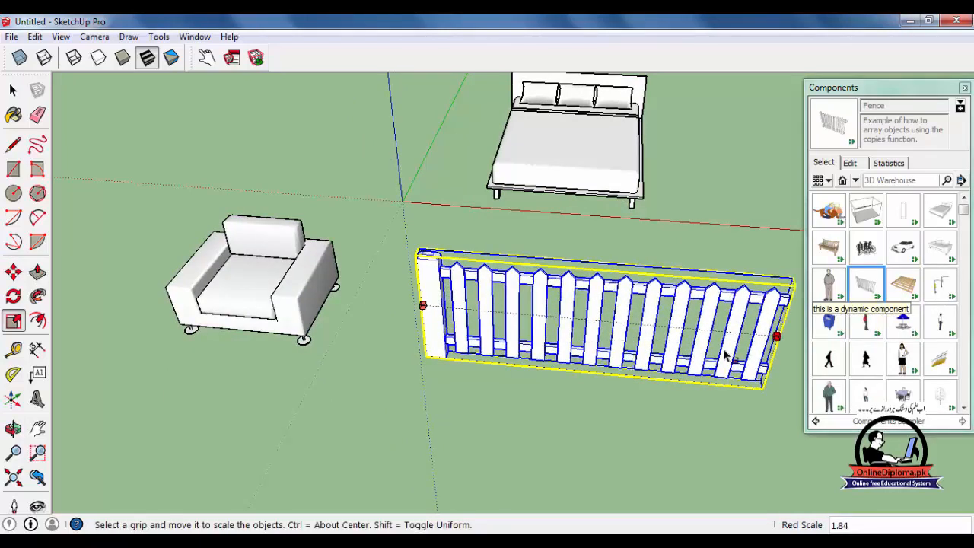
Stretch the fence much further along the red axis into a long run of pickets.
{"action": "middle_click_drag", "start_coordinate": [548, 381], "coordinate": [388, 339]}
{"action": "left_click_drag", "start_coordinate": [420, 327], "coordinate": [709, 346]}
{"action": "middle_click_drag", "start_coordinate": [538, 362], "coordinate": [597, 375]}
{"action": "left_click_drag", "start_coordinate": [560, 371], "coordinate": [667, 425]}
{"action": "middle_click_drag", "start_coordinate": [285, 331], "coordinate": [438, 312]}
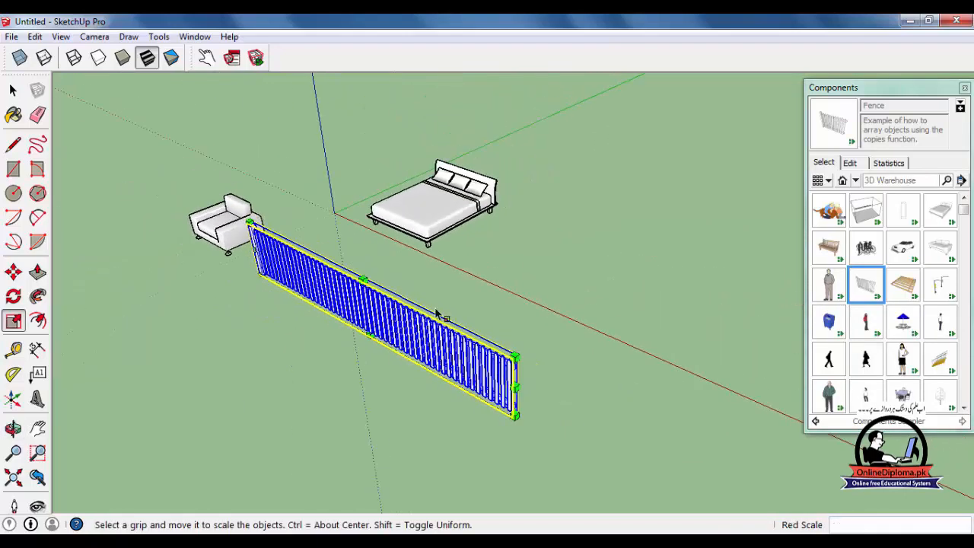
Insert the Tall Table Barstools component on the ground beyond the bed and test its click behavior with the Interact tool.
{"action": "scroll", "coordinate": [587, 317], "scroll_direction": "down", "scroll_amount": 2}
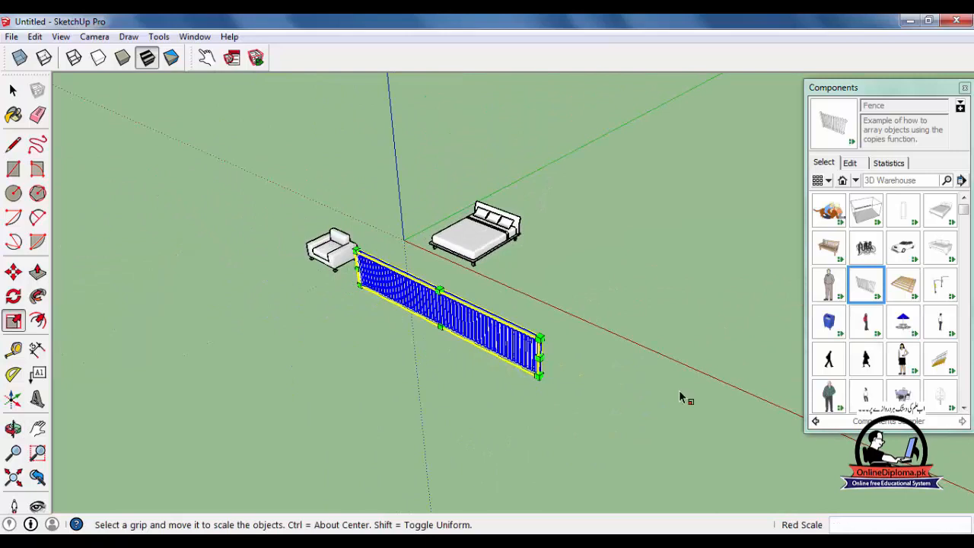
{"action": "left_click", "coordinate": [900, 396]}
{"action": "left_click", "coordinate": [609, 315]}
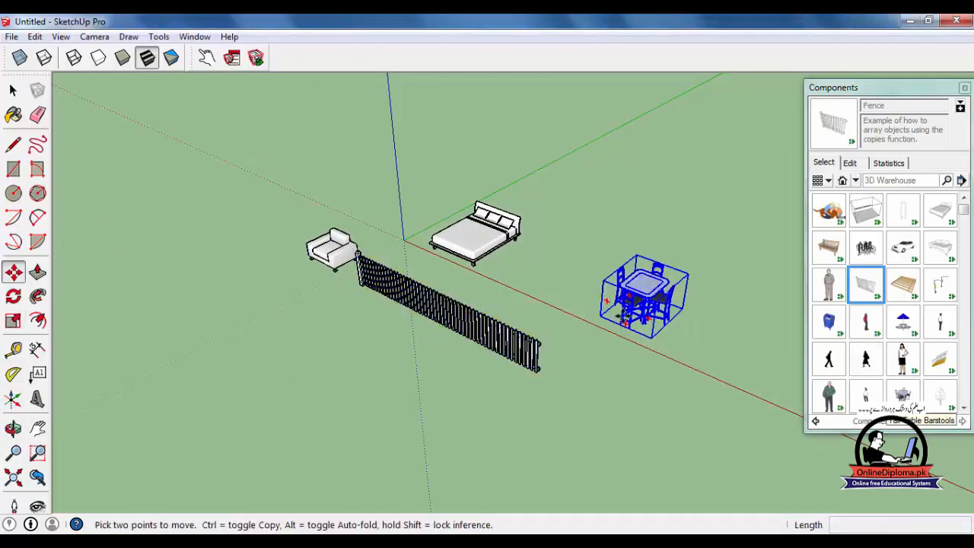
{"action": "scroll", "coordinate": [677, 339], "scroll_direction": "up", "scroll_amount": 2}
{"action": "scroll", "coordinate": [680, 342], "scroll_direction": "up", "scroll_amount": 2}
{"action": "left_click", "coordinate": [206, 57]}
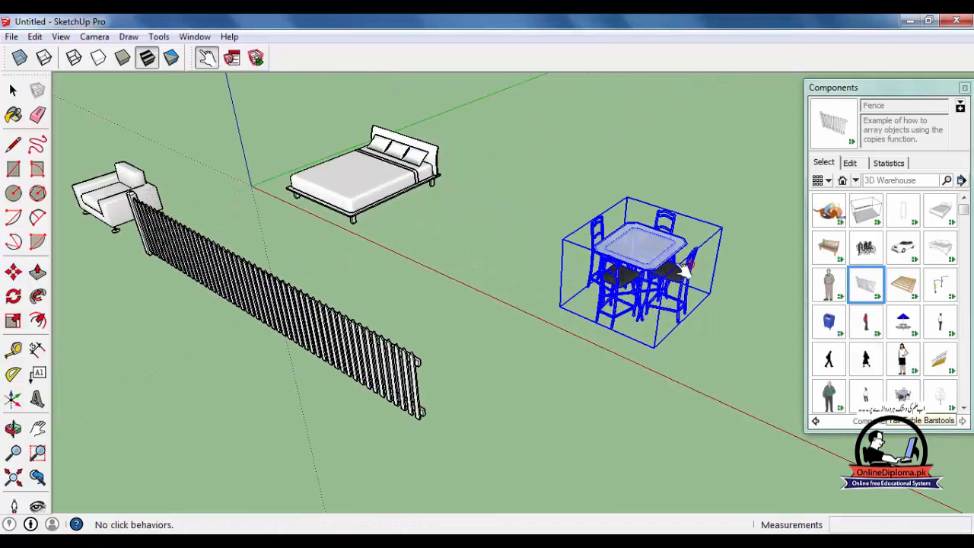
{"action": "scroll", "coordinate": [634, 242], "scroll_direction": "up", "scroll_amount": 2}
Check the barstool table's click behavior again with the Interact tool, both deselected and selected, and view its component options.
{"action": "left_click", "coordinate": [13, 89]}
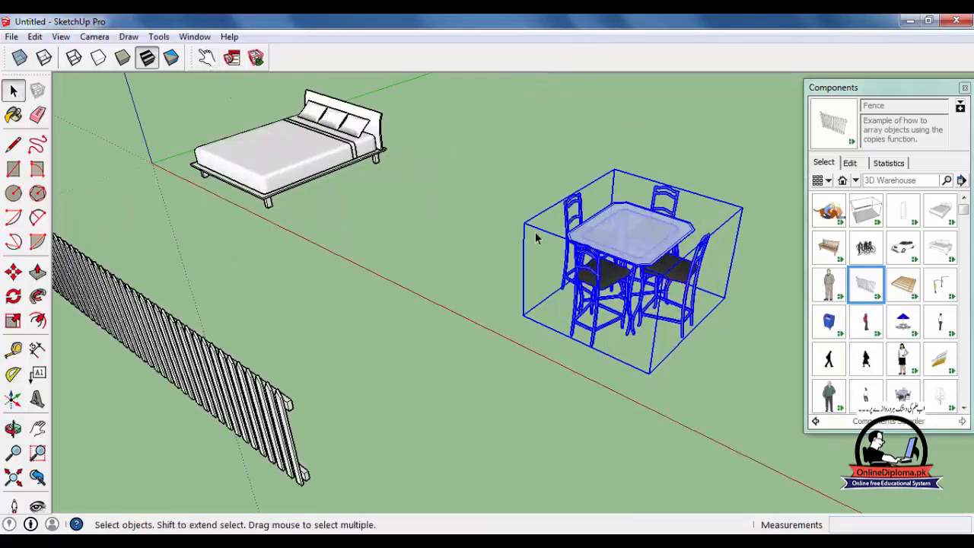
{"action": "left_click", "coordinate": [423, 136]}
{"action": "left_click", "coordinate": [206, 57]}
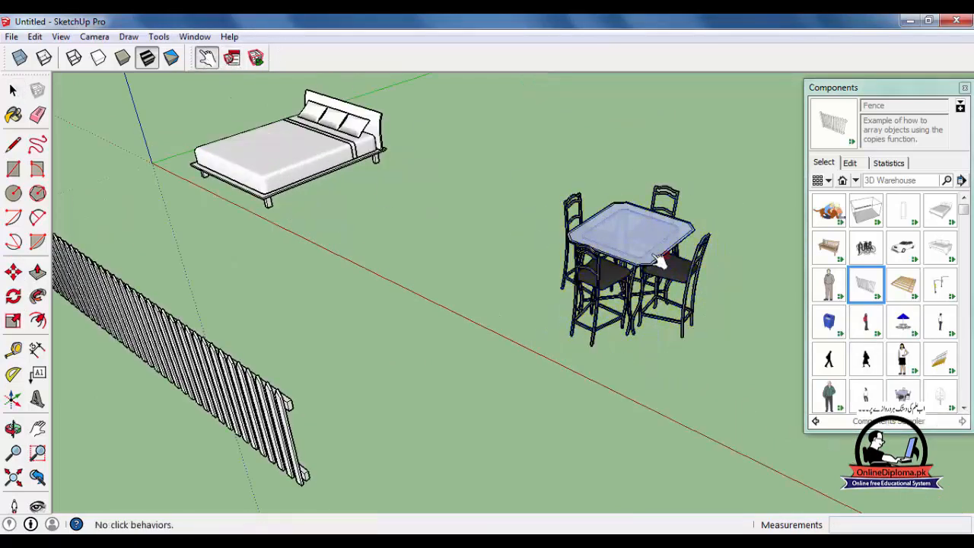
{"action": "left_click", "coordinate": [12, 90]}
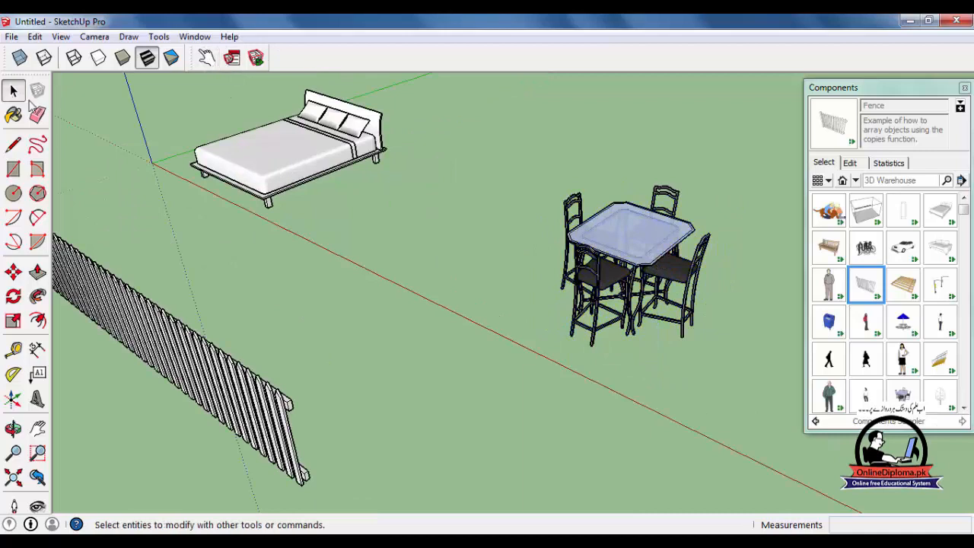
{"action": "left_click", "coordinate": [611, 249]}
{"action": "left_click", "coordinate": [206, 57]}
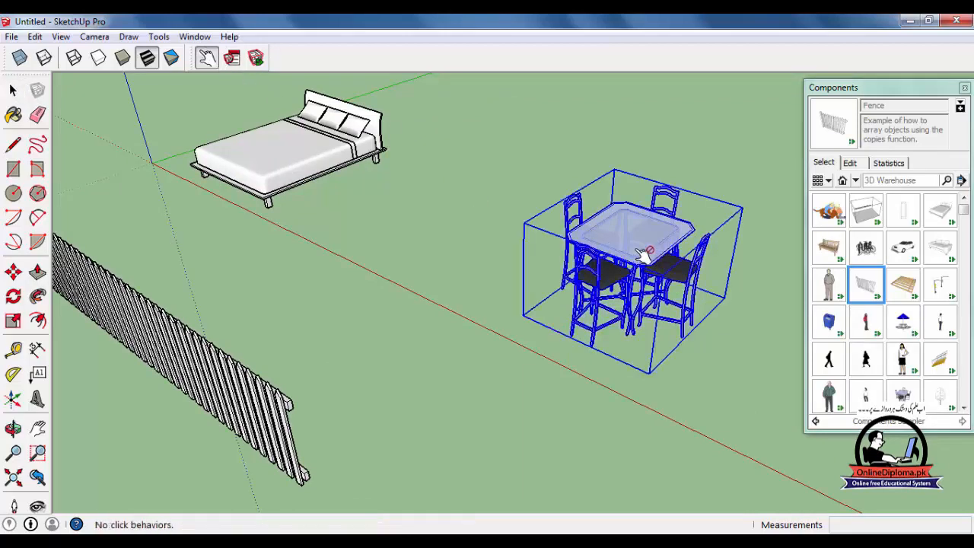
{"action": "left_click", "coordinate": [232, 57]}
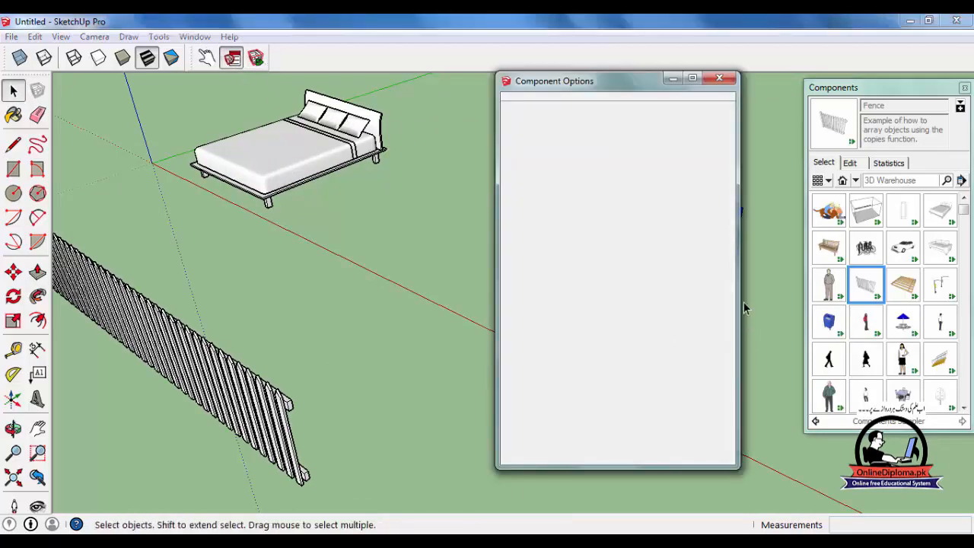
{"action": "left_click", "coordinate": [722, 80]}
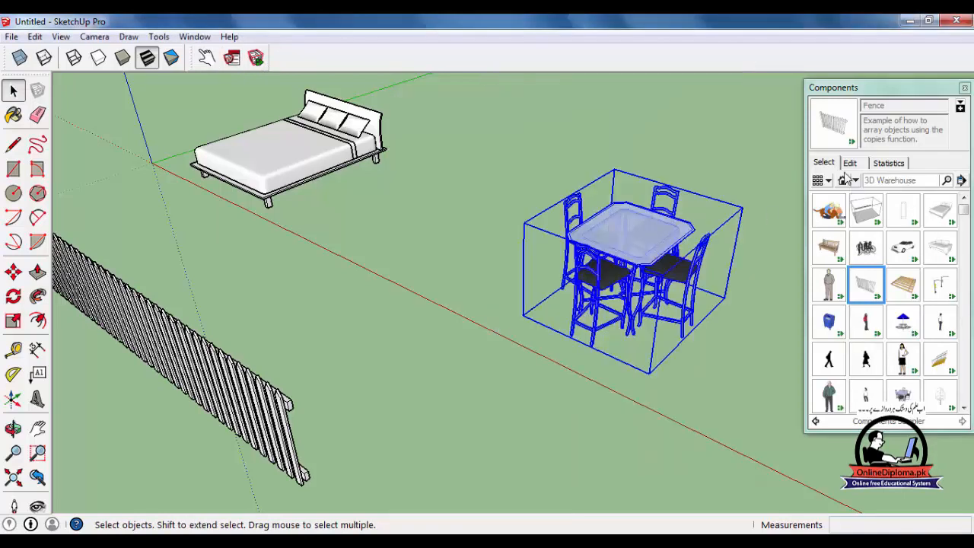
Insert the Picnic Table component between the fence and the barstool table and activate the Interact tool.
{"action": "left_click", "coordinate": [904, 323]}
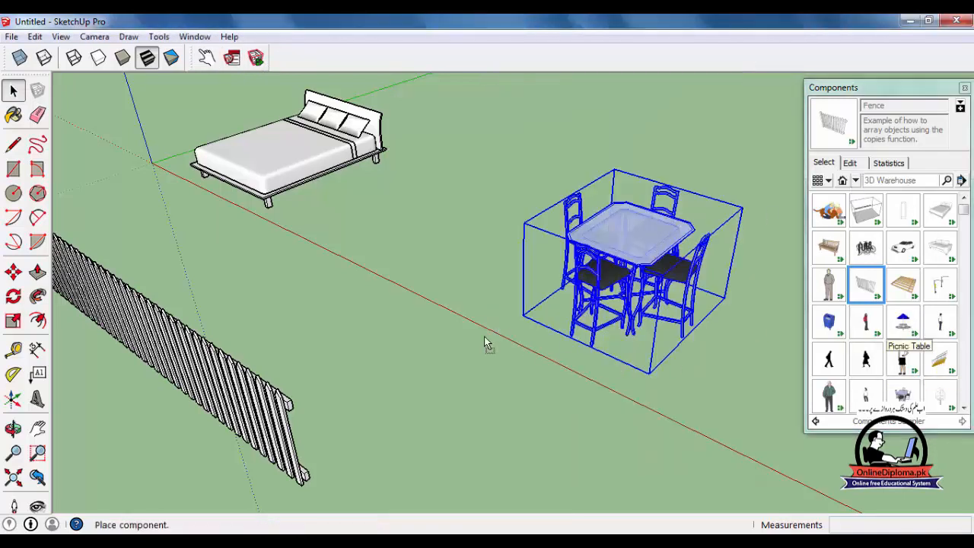
{"action": "left_click", "coordinate": [353, 302]}
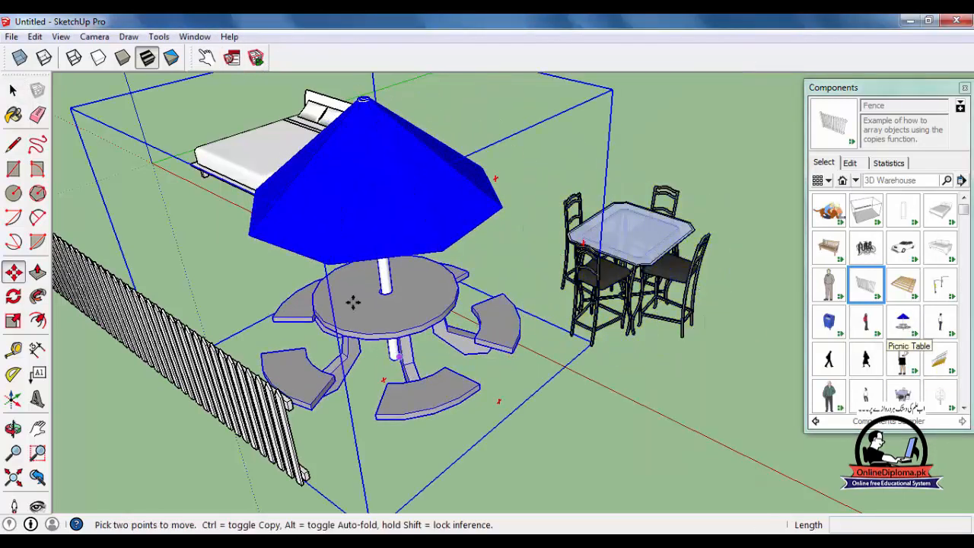
{"action": "left_click", "coordinate": [204, 58]}
{"action": "scroll", "coordinate": [635, 398], "scroll_direction": "down", "scroll_amount": 3}
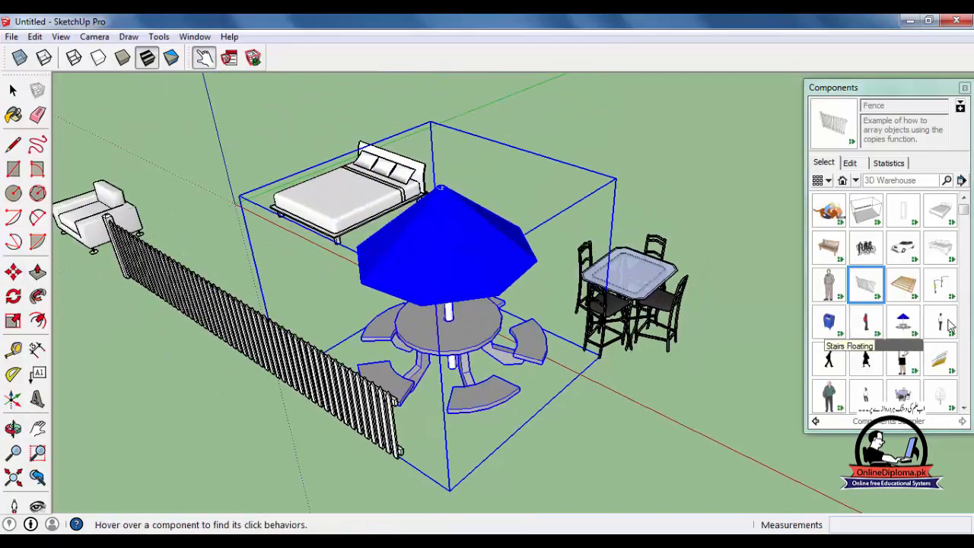
Insert the Light Street 18' component on the open ground away from the furniture.
{"action": "left_click", "coordinate": [941, 285]}
{"action": "scroll", "coordinate": [548, 400], "scroll_direction": "down", "scroll_amount": 3}
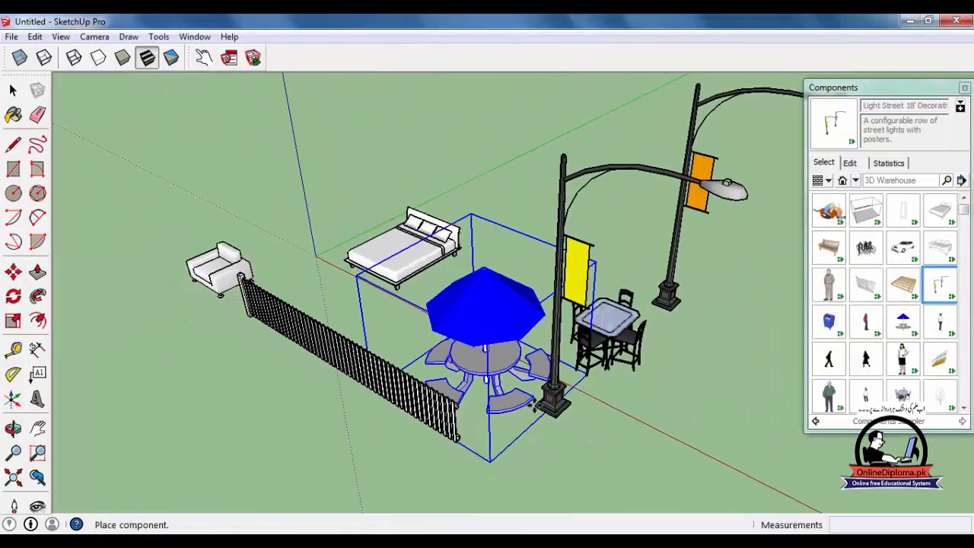
{"action": "scroll", "coordinate": [305, 342], "scroll_direction": "down", "scroll_amount": 5}
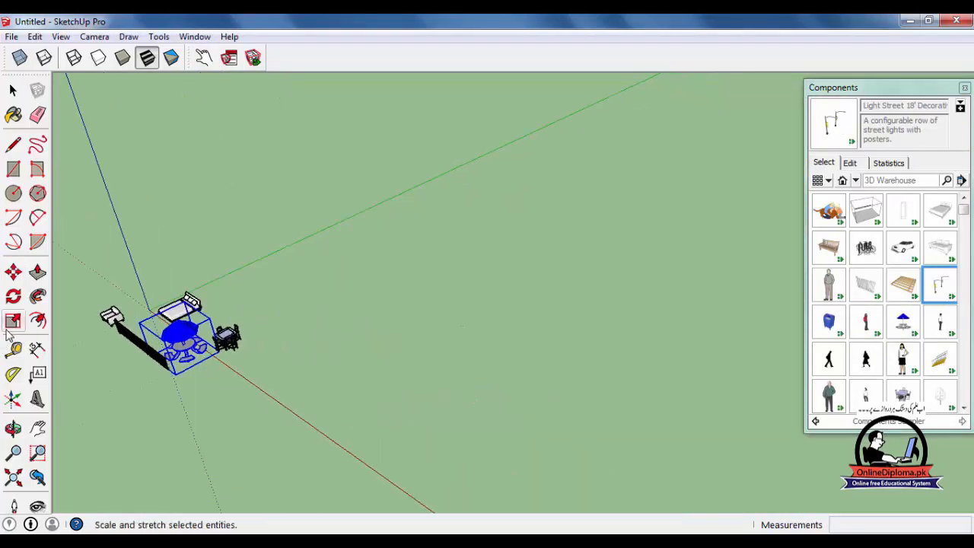
{"action": "left_click", "coordinate": [366, 321]}
{"action": "scroll", "coordinate": [414, 297], "scroll_direction": "up", "scroll_amount": 2}
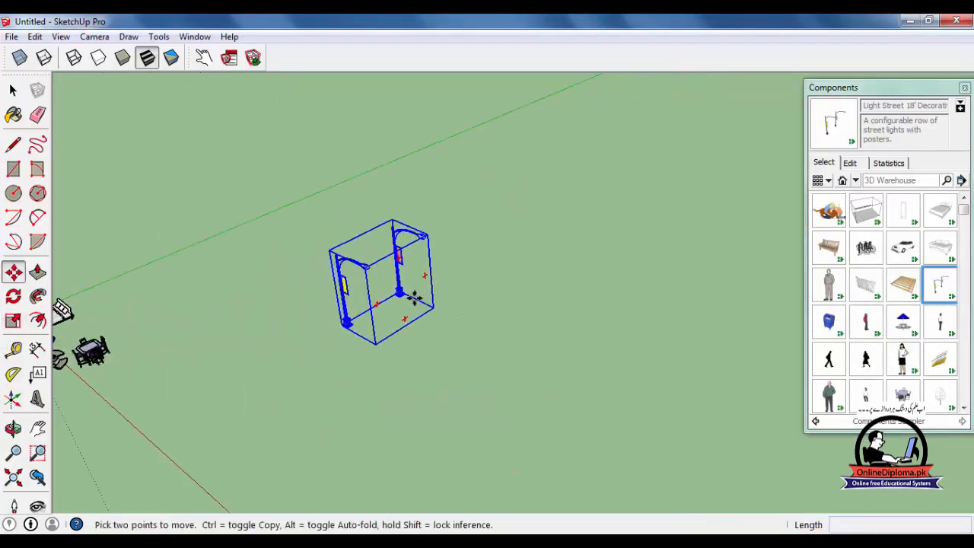
Stretch the street lights along the green axis into a long row of lamp posts and inspect the row.
{"action": "key", "text": "s"}
{"action": "left_click_drag", "start_coordinate": [425, 259], "coordinate": [704, 103]}
{"action": "middle_click_drag", "start_coordinate": [482, 236], "coordinate": [380, 373]}
{"action": "scroll", "coordinate": [373, 358], "scroll_direction": "up", "scroll_amount": 6}
{"action": "scroll", "coordinate": [393, 326], "scroll_direction": "down", "scroll_amount": 10}
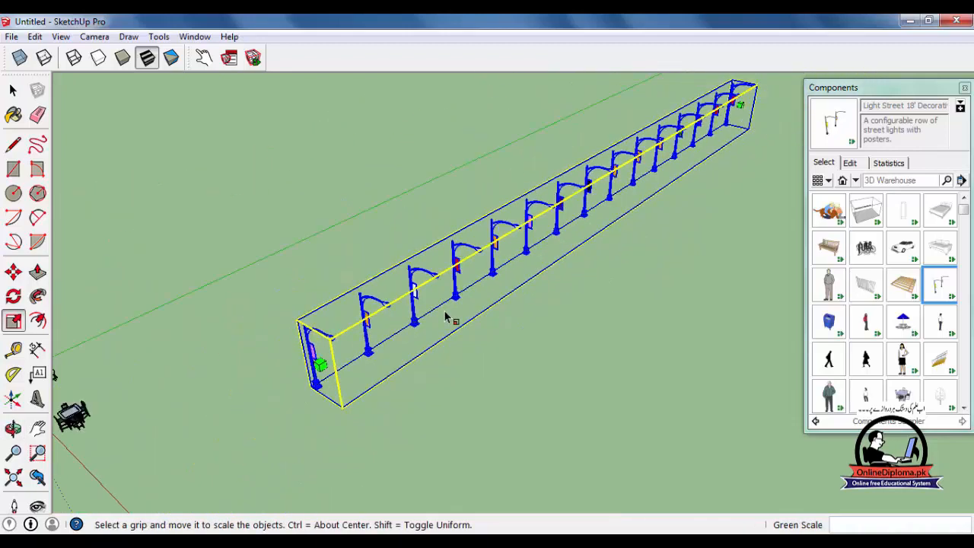
{"action": "scroll", "coordinate": [685, 167], "scroll_direction": "up", "scroll_amount": 5}
{"action": "scroll", "coordinate": [726, 160], "scroll_direction": "down", "scroll_amount": 3}
{"action": "scroll", "coordinate": [536, 351], "scroll_direction": "down", "scroll_amount": 3}
{"action": "mouse_move", "coordinate": [536, 351]}
{"action": "middle_mouse_down"}
{"action": "mouse_move", "coordinate": [543, 272]}
{"action": "mouse_move", "coordinate": [518, 224]}
{"action": "mouse_move", "coordinate": [470, 266]}
{"action": "mouse_move", "coordinate": [372, 291]}
{"action": "mouse_move", "coordinate": [180, 307]}
{"action": "mouse_move", "coordinate": [529, 362]}
{"action": "middle_mouse_up"}
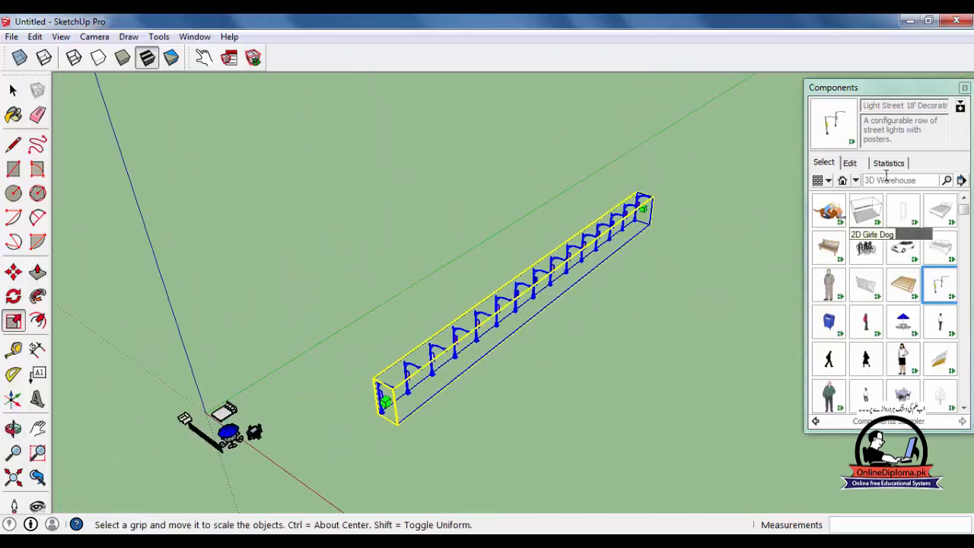
{"action": "left_click", "coordinate": [857, 181]}
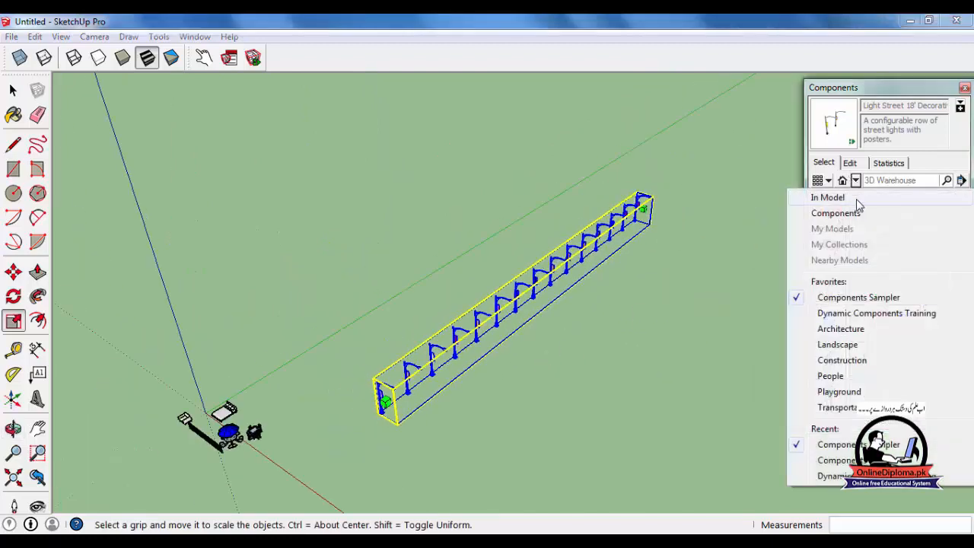
{"action": "left_click", "coordinate": [793, 212]}
{"action": "double_click", "coordinate": [831, 213]}
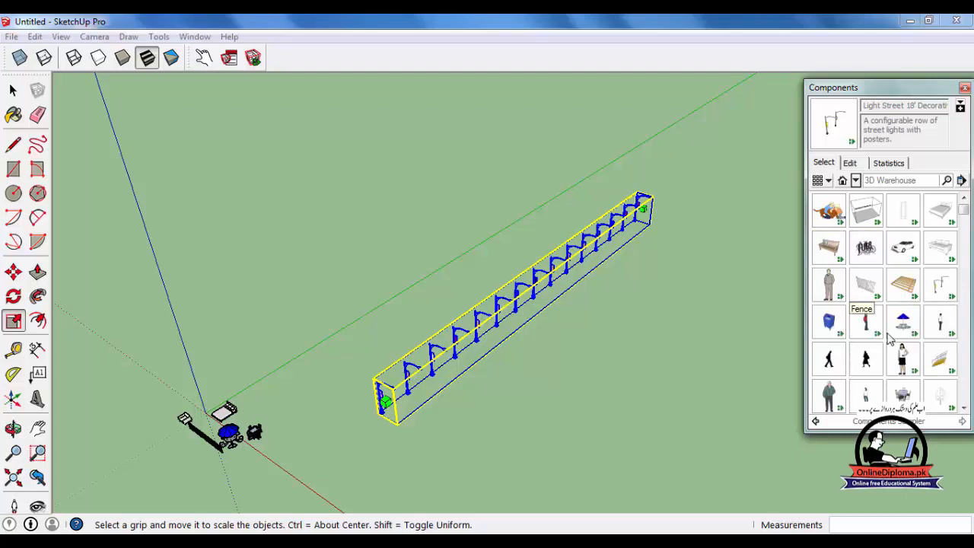
{"action": "left_click", "coordinate": [902, 357]}
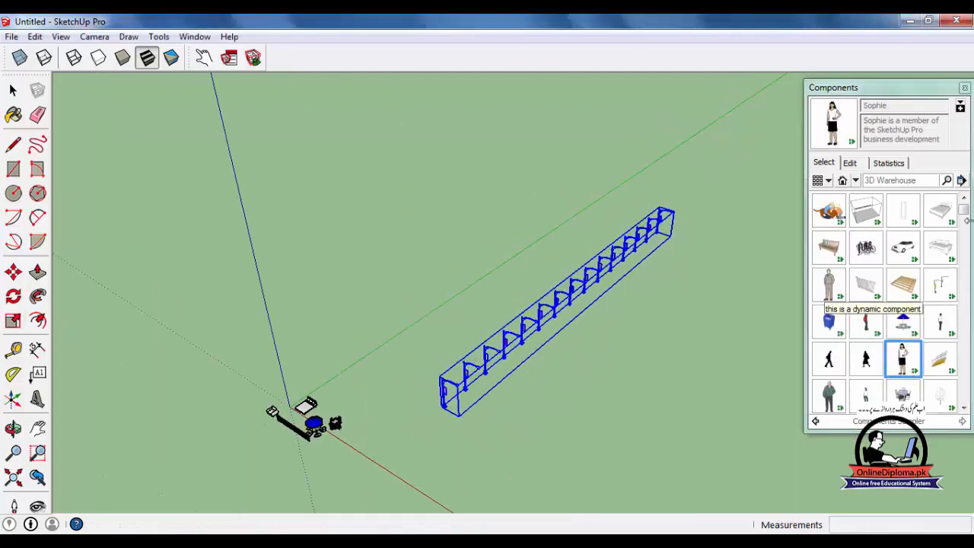
Insert the Wall Framing component on the open ground beside the row of street lights.
{"action": "left_click_drag", "start_coordinate": [969, 216], "coordinate": [965, 309]}
{"action": "left_click", "coordinate": [903, 322]}
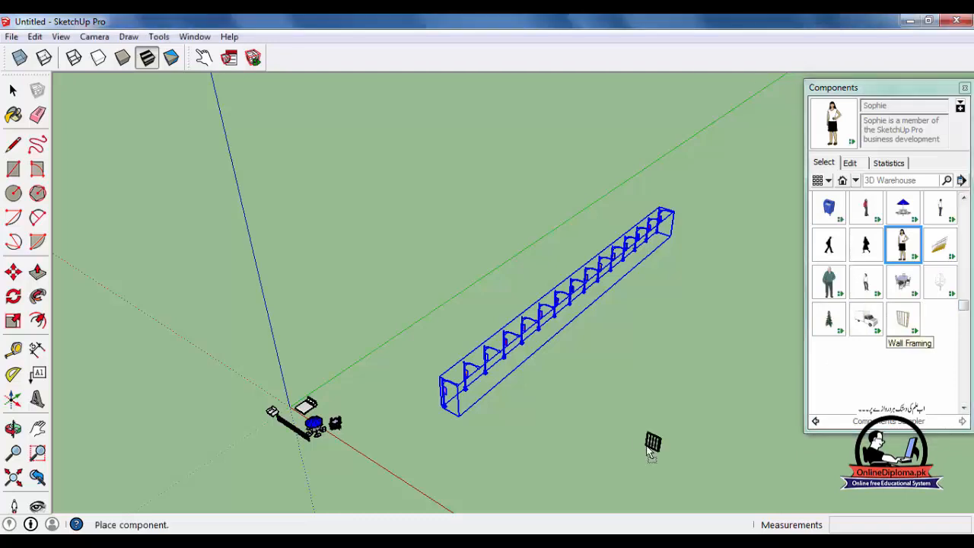
{"action": "left_click", "coordinate": [643, 347]}
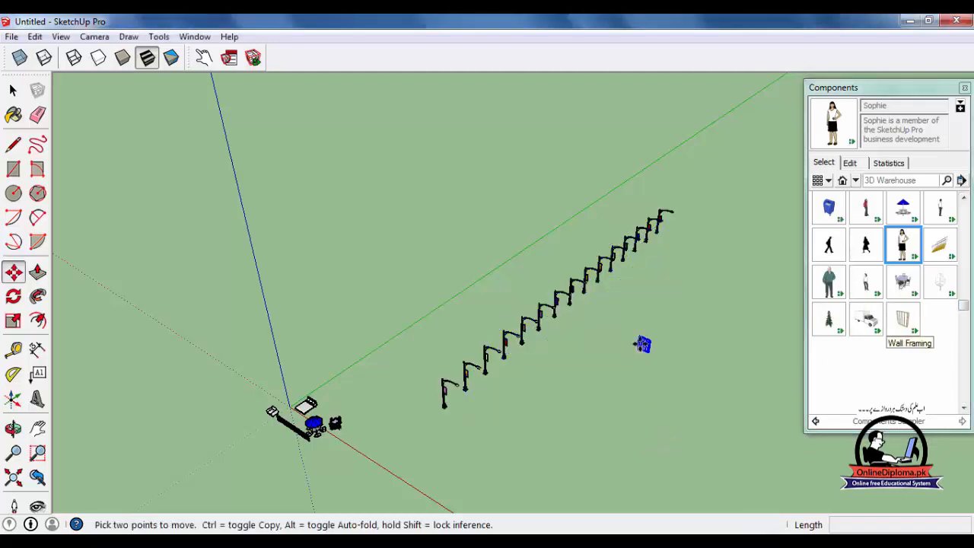
Scale the wall framing by 2.50 along the red axis and stretch it along the blue axis to about 143 inches tall.
{"action": "scroll", "coordinate": [642, 345], "scroll_direction": "up", "scroll_amount": 3}
{"action": "scroll", "coordinate": [685, 358], "scroll_direction": "up", "scroll_amount": 3}
{"action": "scroll", "coordinate": [731, 369], "scroll_direction": "up", "scroll_amount": 5}
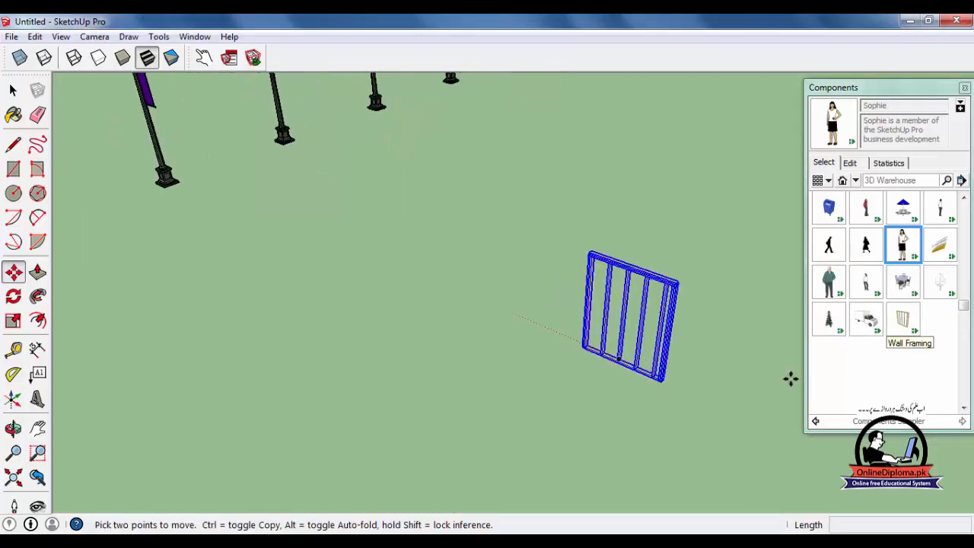
{"action": "scroll", "coordinate": [609, 344], "scroll_direction": "up", "scroll_amount": 2}
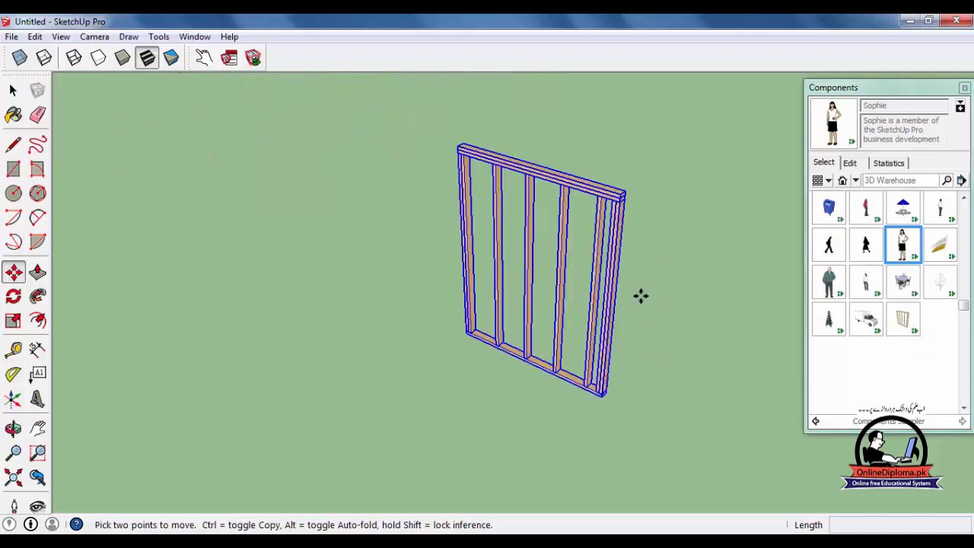
{"action": "key", "text": "s"}
{"action": "left_click_drag", "start_coordinate": [614, 305], "coordinate": [653, 346]}
{"action": "middle_click_drag", "start_coordinate": [653, 346], "coordinate": [504, 289]}
{"action": "left_click_drag", "start_coordinate": [583, 277], "coordinate": [656, 325]}
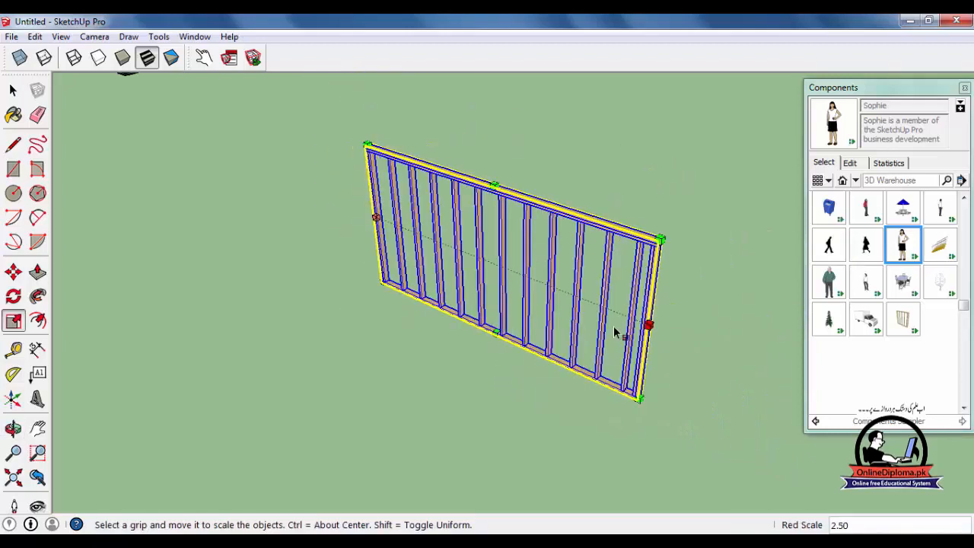
{"action": "left_click_drag", "start_coordinate": [494, 188], "coordinate": [521, 99]}
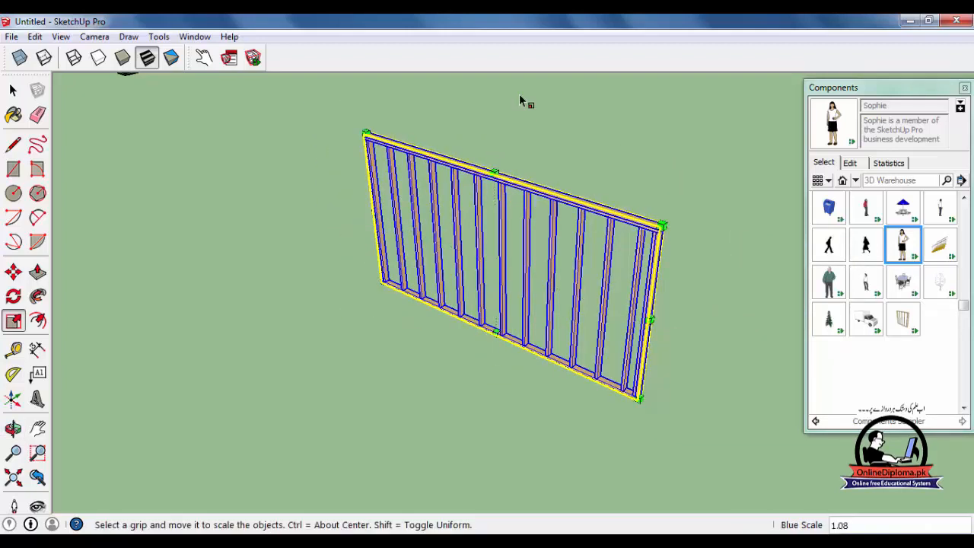
{"action": "left_click_drag", "start_coordinate": [495, 172], "coordinate": [496, 107]}
Check the component options of the wall framing and review its size, custom attributes and subcomponents in the component attributes.
{"action": "left_click", "coordinate": [229, 58]}
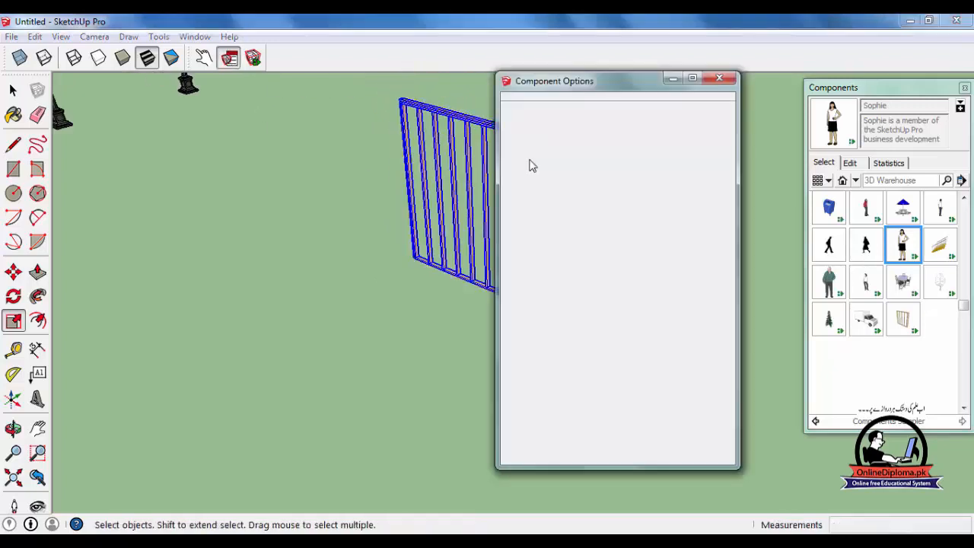
{"action": "left_click", "coordinate": [720, 78]}
{"action": "left_click", "coordinate": [254, 57]}
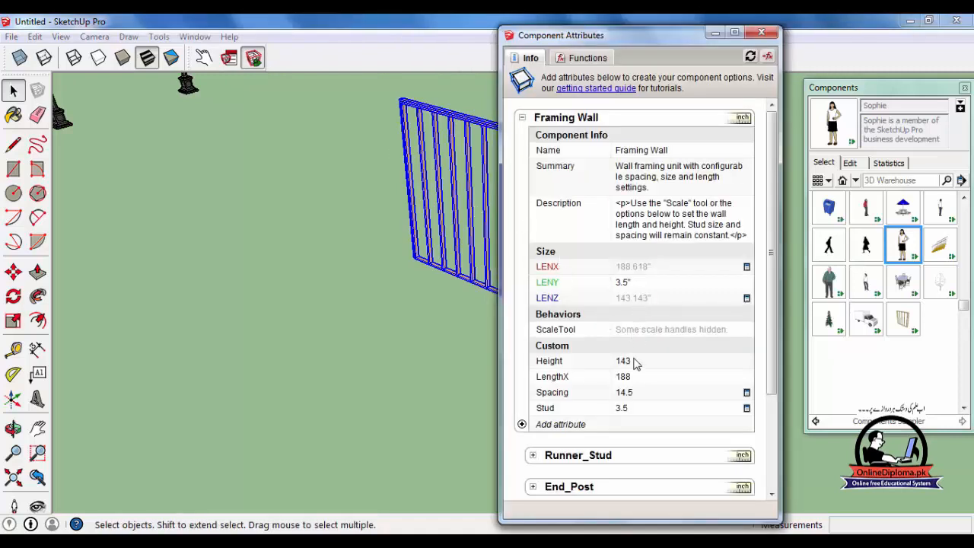
{"action": "scroll", "coordinate": [638, 411], "scroll_direction": "down", "scroll_amount": 4}
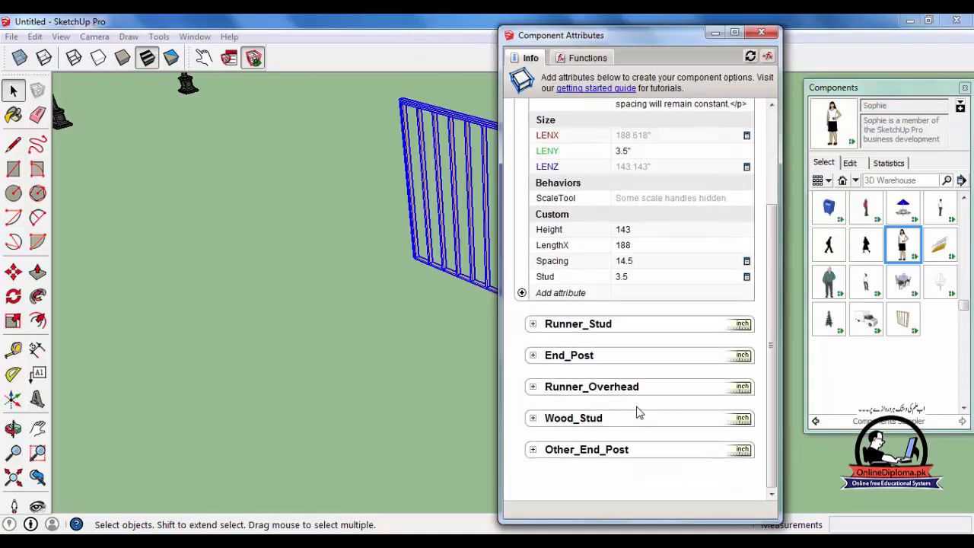
{"action": "left_click", "coordinate": [761, 32]}
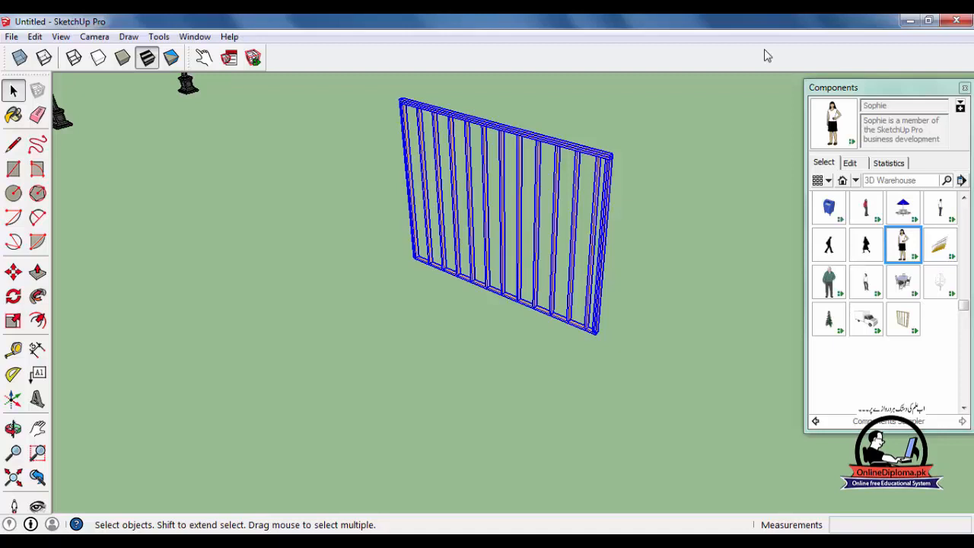
Insert the Stairs Floating component on the open ground in front of the wall framing.
{"action": "scroll", "coordinate": [754, 468], "scroll_direction": "down", "scroll_amount": 3}
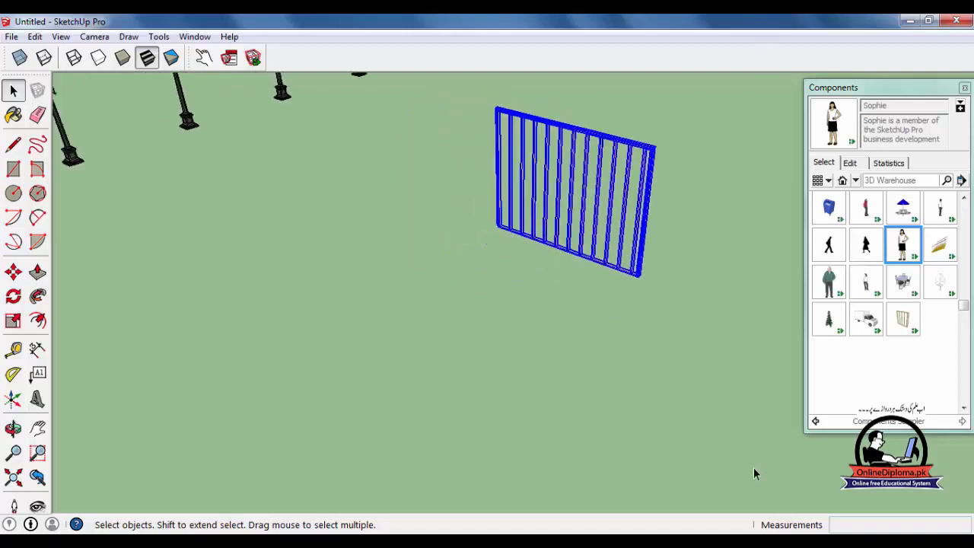
{"action": "left_click", "coordinate": [939, 246]}
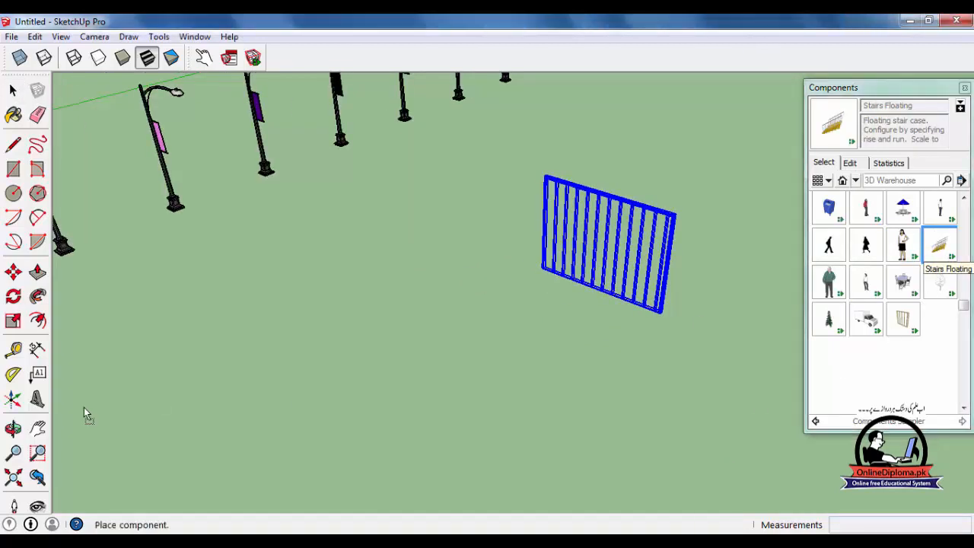
{"action": "left_click", "coordinate": [320, 423]}
{"action": "middle_click_drag", "start_coordinate": [322, 424], "coordinate": [426, 332]}
Check the component options of the floating stairs and inspect the staircase up close.
{"action": "left_click", "coordinate": [229, 64]}
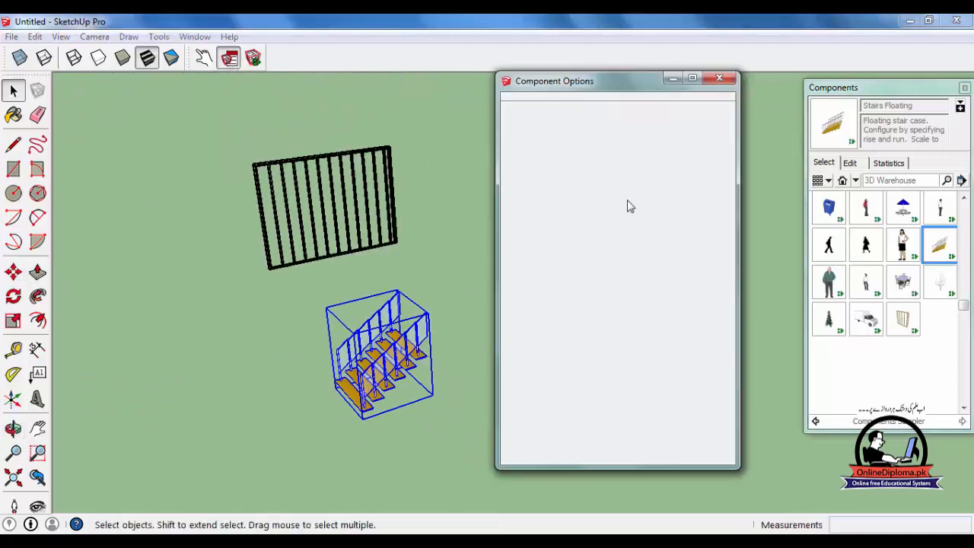
{"action": "left_click", "coordinate": [719, 79]}
{"action": "scroll", "coordinate": [373, 373], "scroll_direction": "up", "scroll_amount": 3}
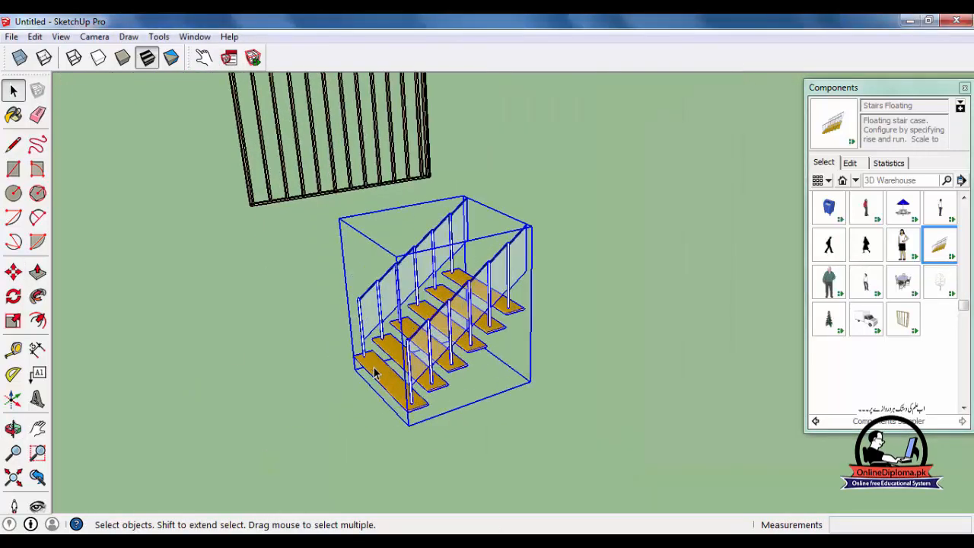
{"action": "middle_click_drag", "start_coordinate": [496, 379], "coordinate": [508, 386]}
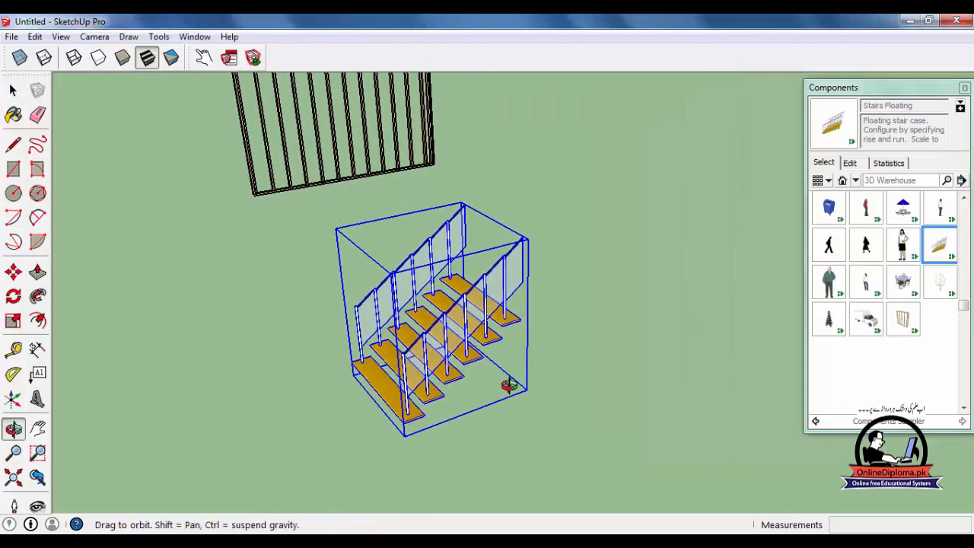